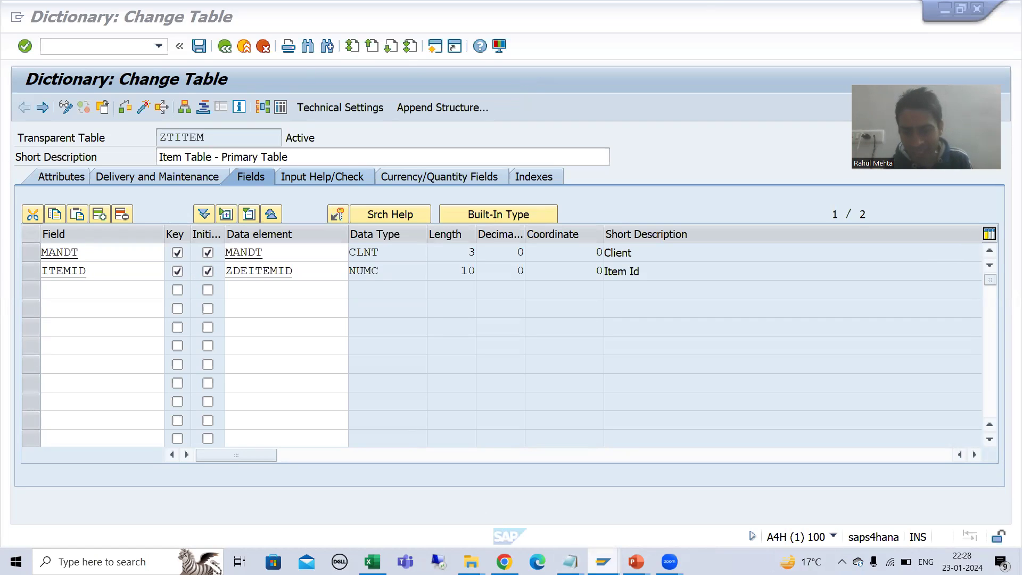
- Compare the field and key definitions of primary table ZTITEM with those of text table ZTITEMT
mouse_move(634, 547)
click(740, 511)
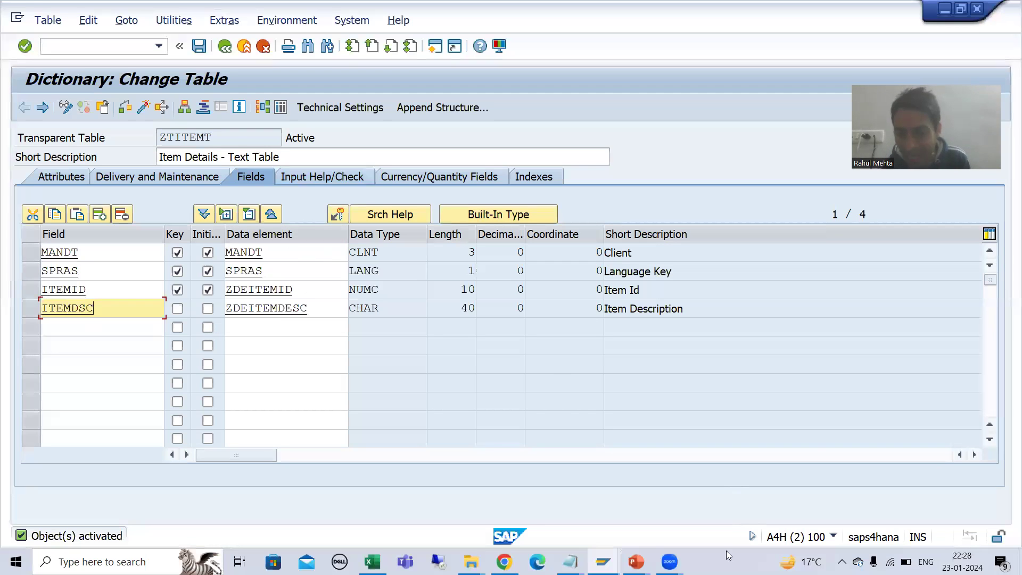
click(603, 562)
click(577, 526)
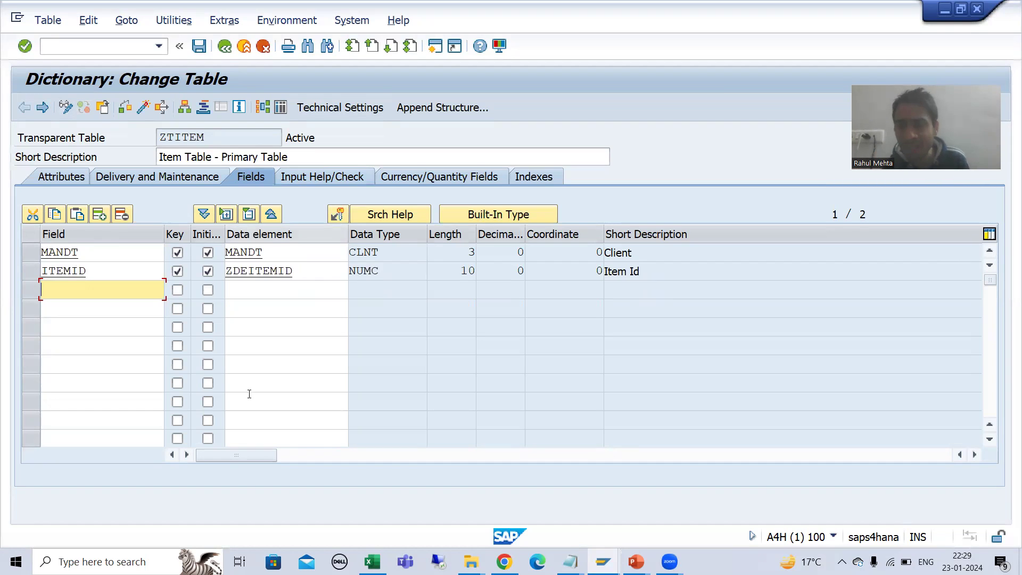
click(570, 562)
click(603, 562)
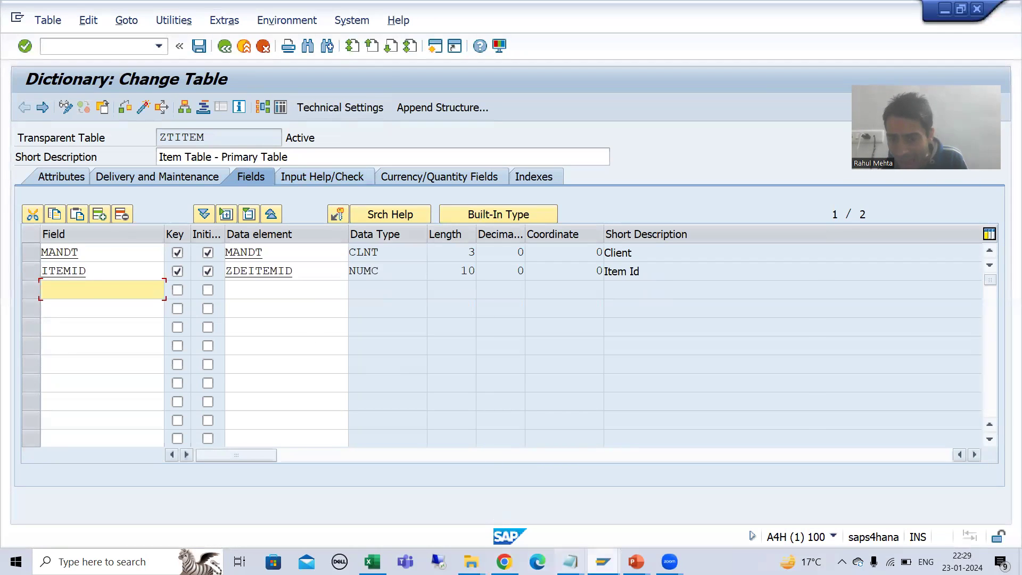
click(603, 561)
click(694, 502)
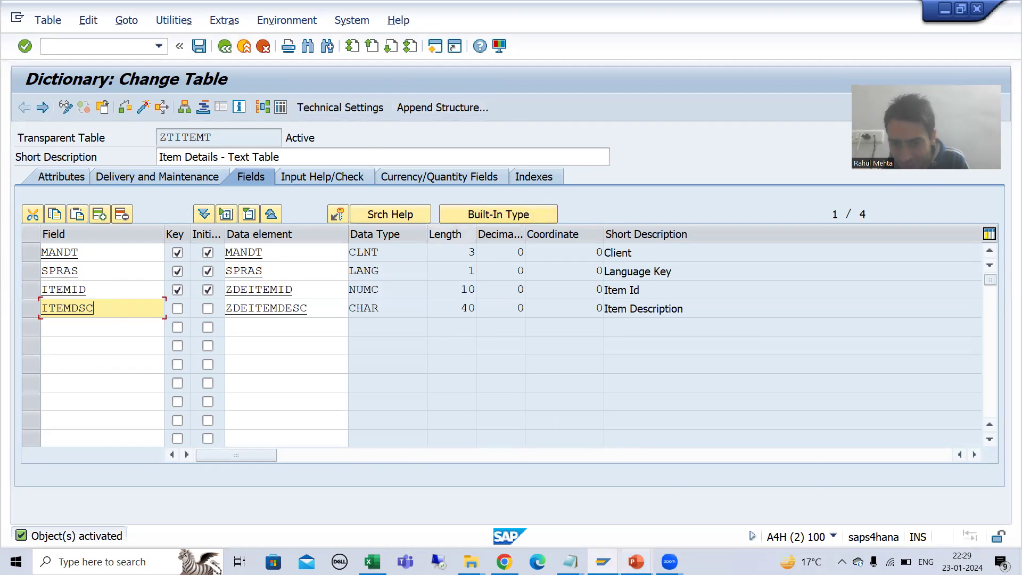
click(603, 561)
click(550, 510)
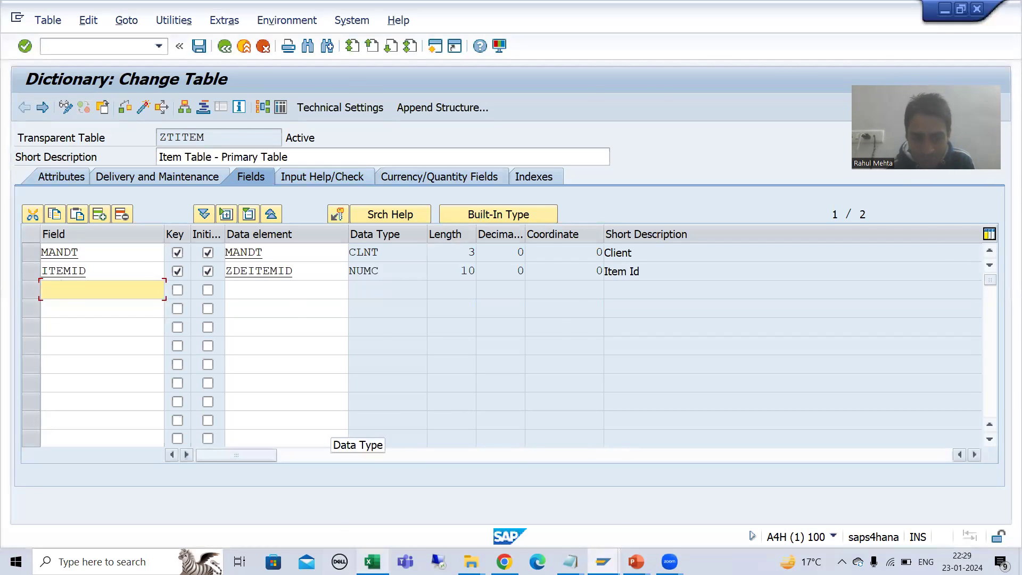
- Review the sample primary and text table data in Excel, and the second Primary-Foreign Key Relationship slide in PowerPoint
click(372, 561)
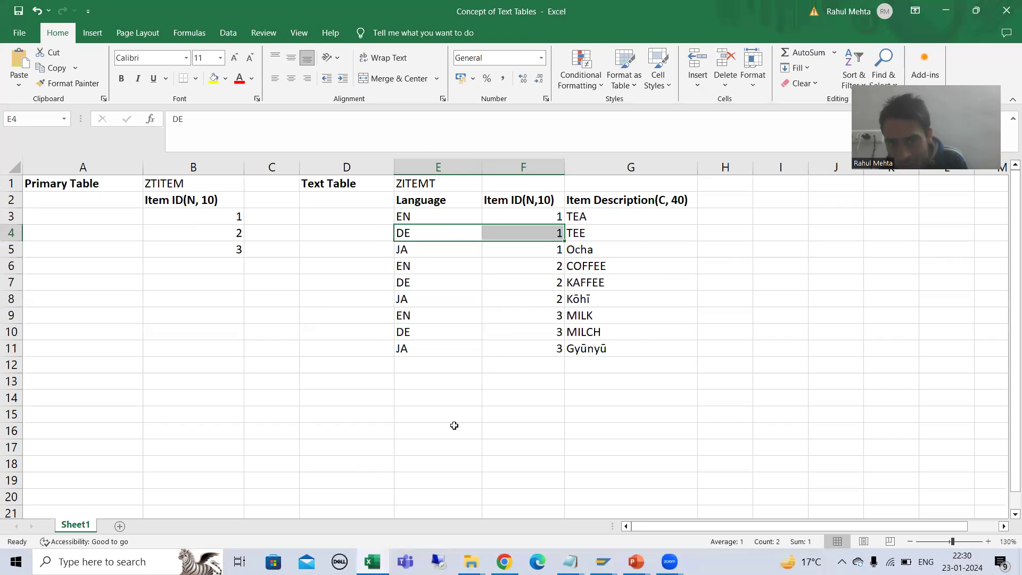
click(541, 426)
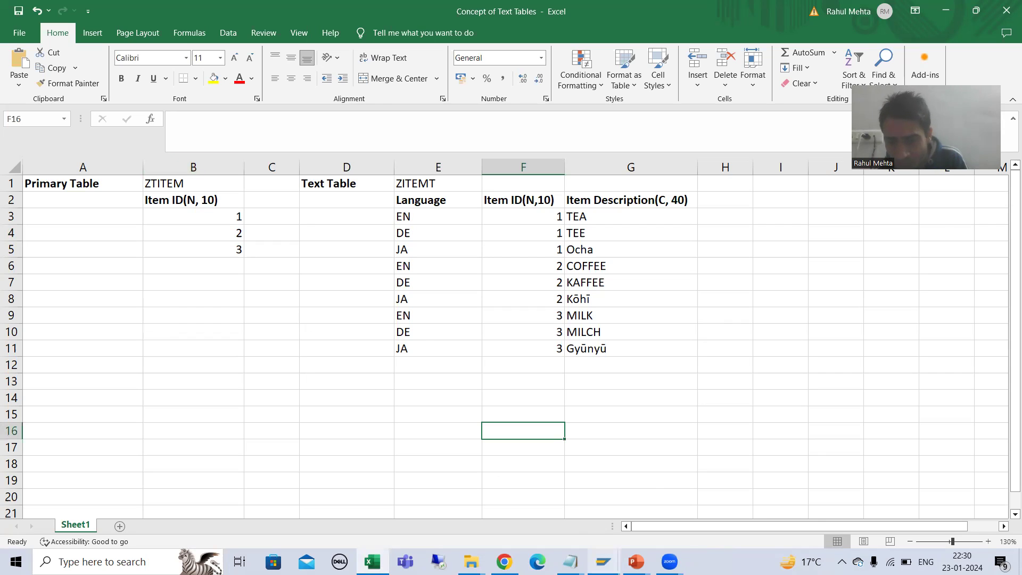
mouse_move(602, 561)
click(596, 514)
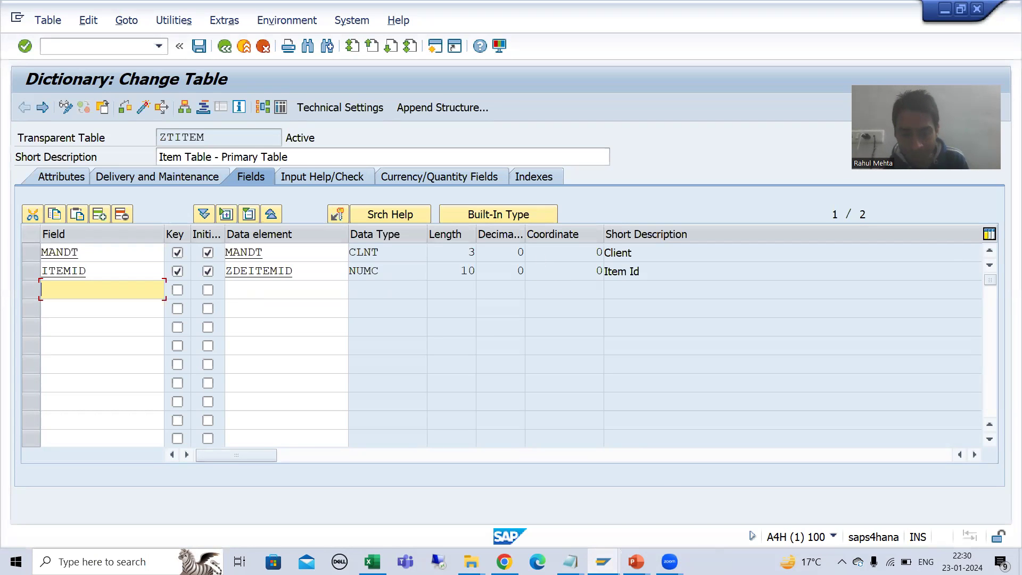
click(372, 562)
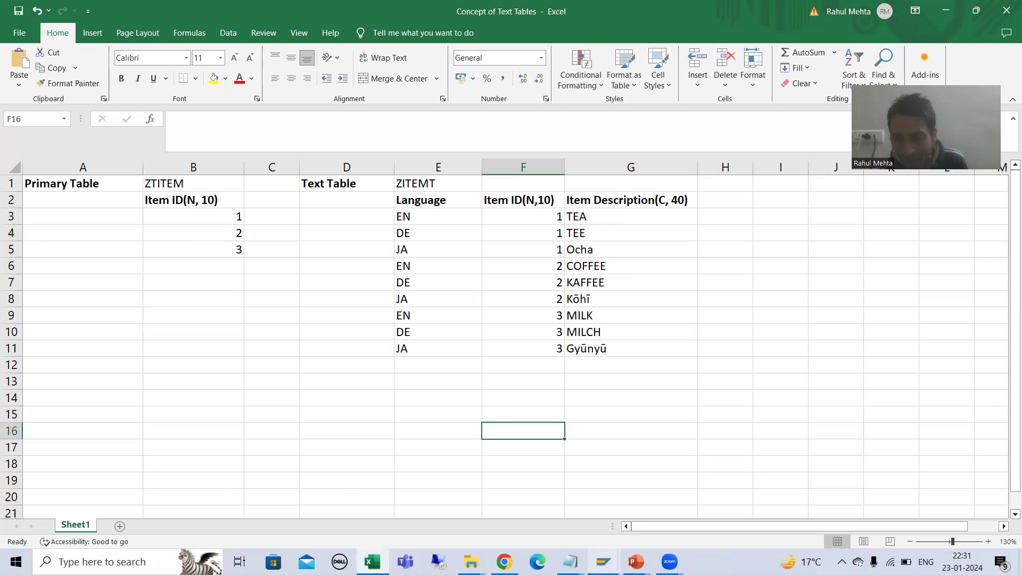
mouse_move(635, 561)
click(585, 508)
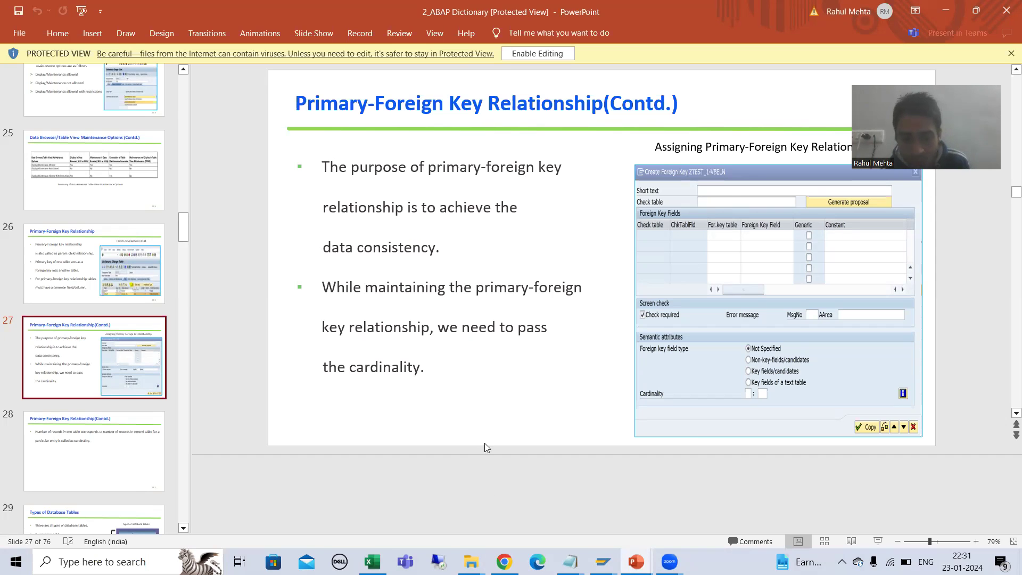
- In Excel, compare the primary table's item IDs in B3:B5 with the text table's item IDs in F3:F11
click(372, 561)
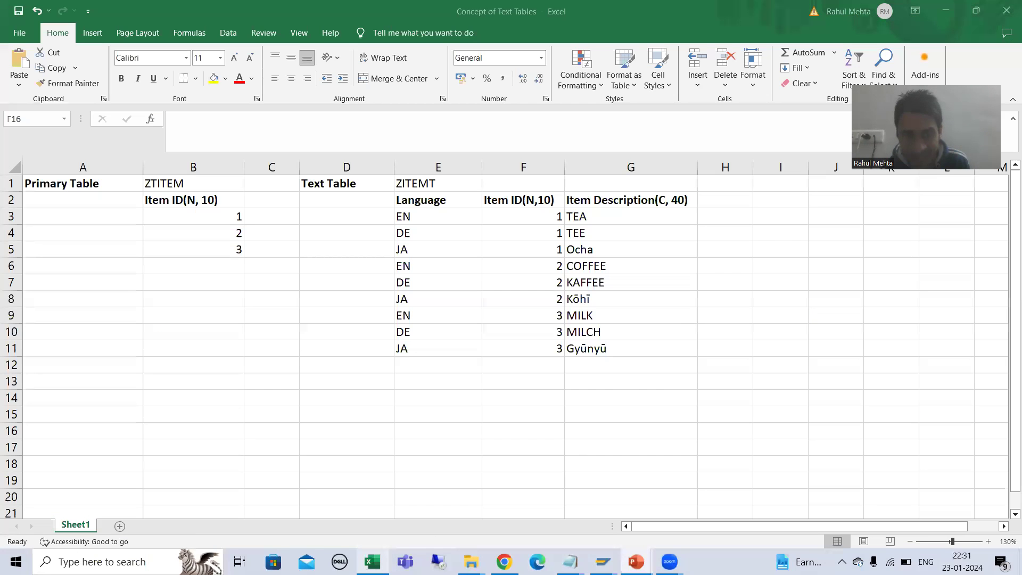
click(207, 216)
click(201, 235)
click(199, 216)
click(197, 230)
click(198, 248)
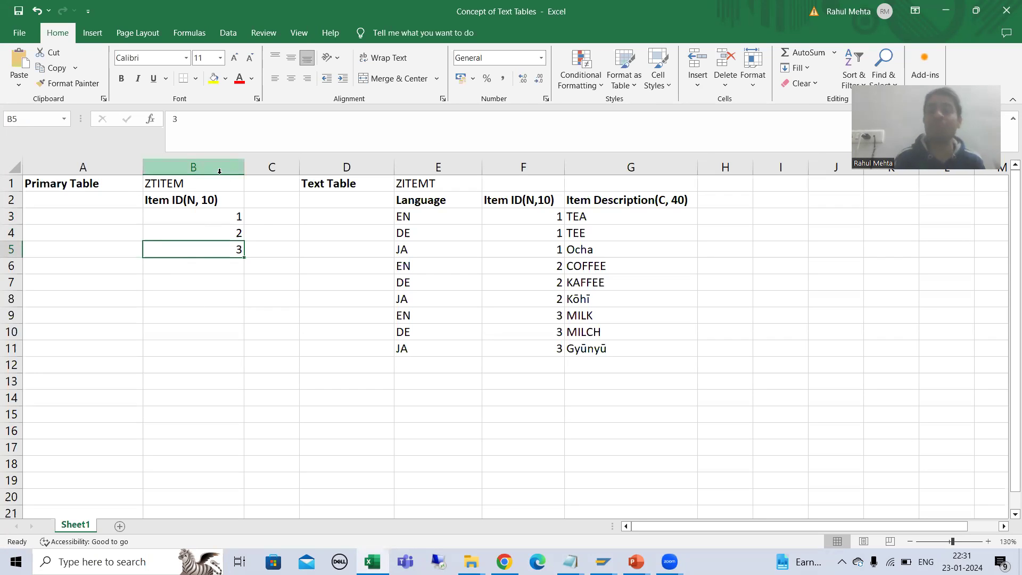
drag(519, 215, 530, 345)
drag(531, 353, 532, 354)
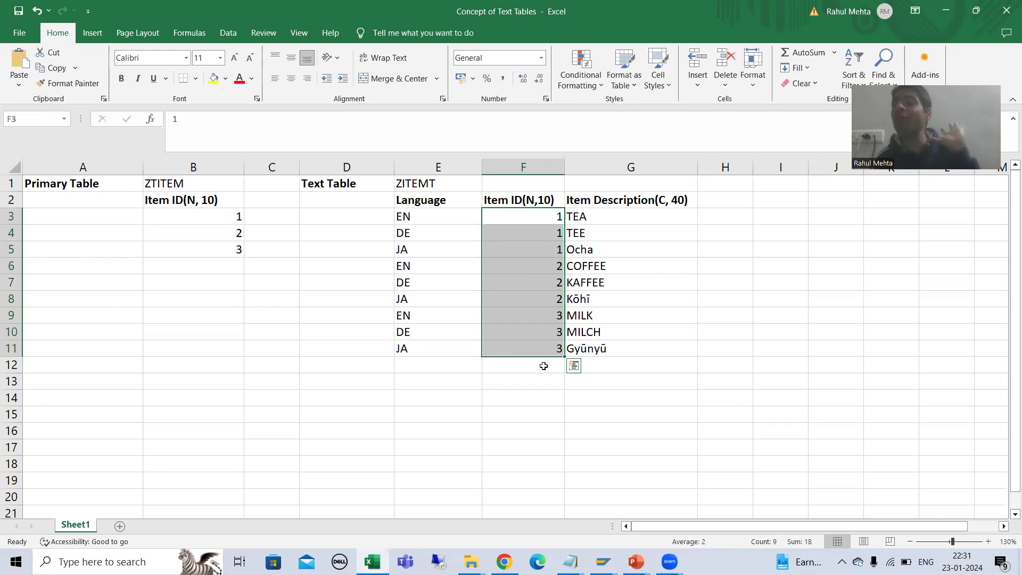
- Enter item ID 4 in cells F12 and F13 of the text table
click(523, 370)
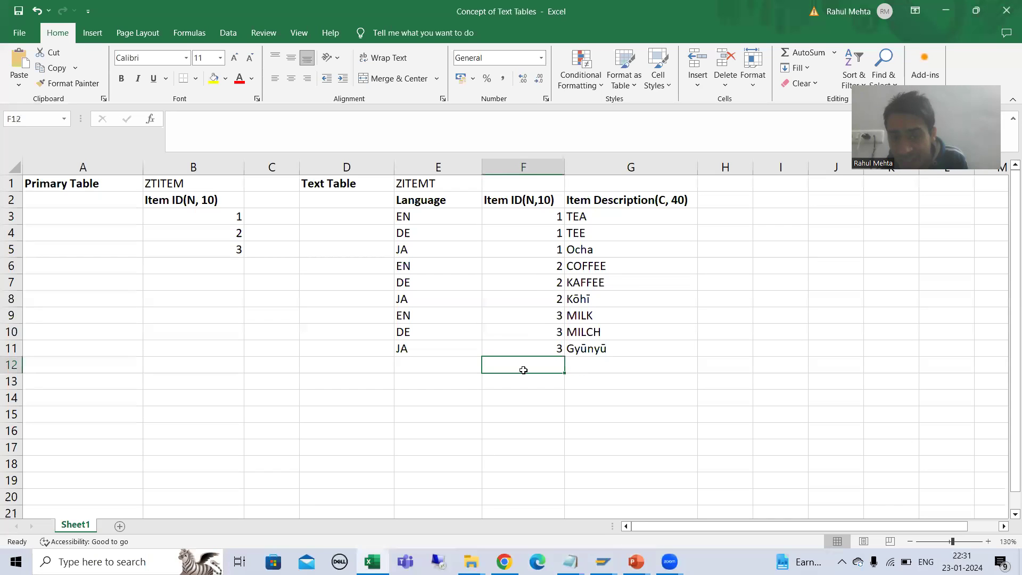
text(4)
click(525, 381)
text(4)
click(529, 419)
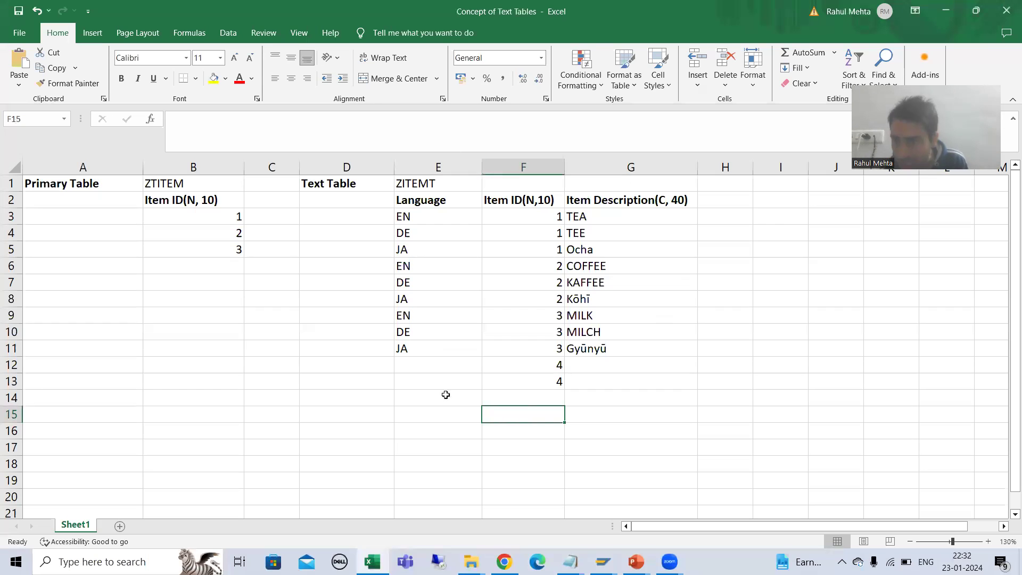
- Clear the two sample item IDs from cells F12 and F13
drag(549, 367, 552, 382)
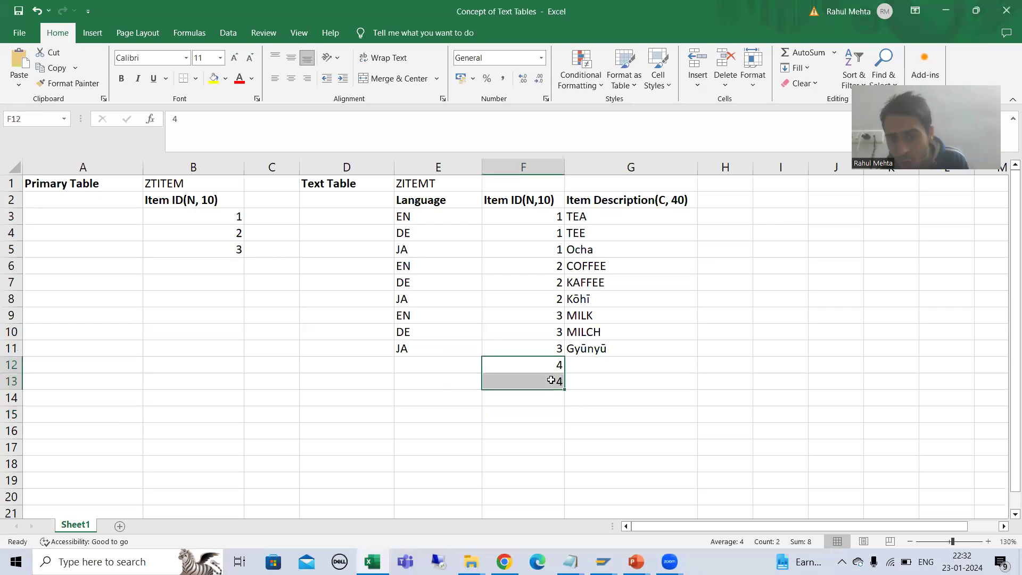
key(Delete)
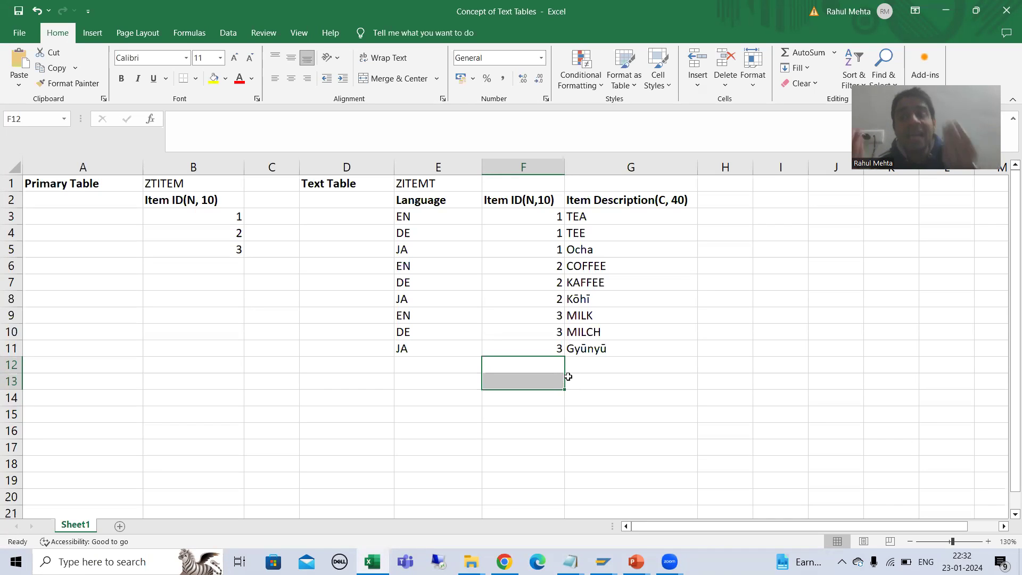
click(550, 426)
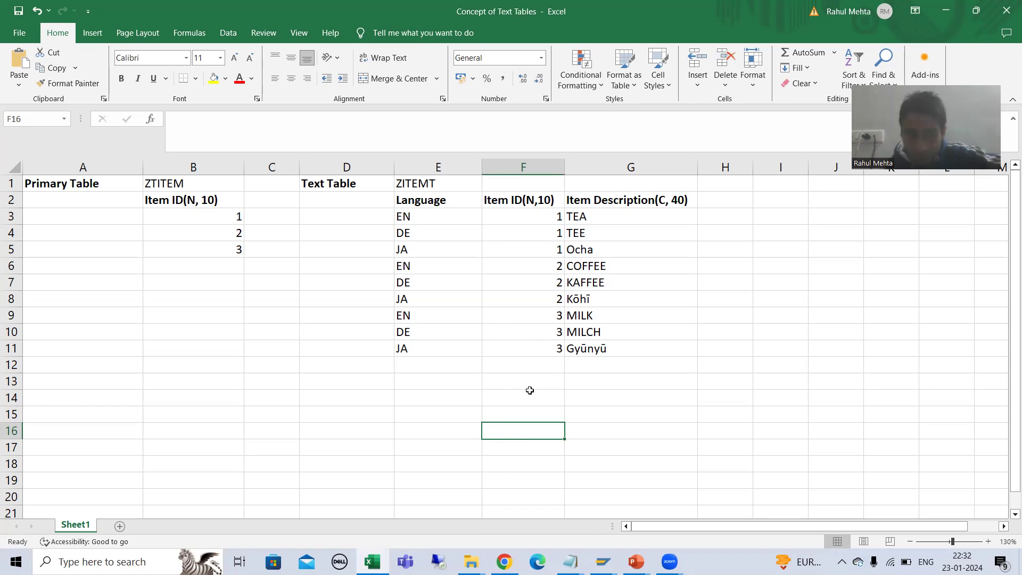
- Examine the sample table layout in Excel against the ZTITEMT field definitions in SAP
click(176, 394)
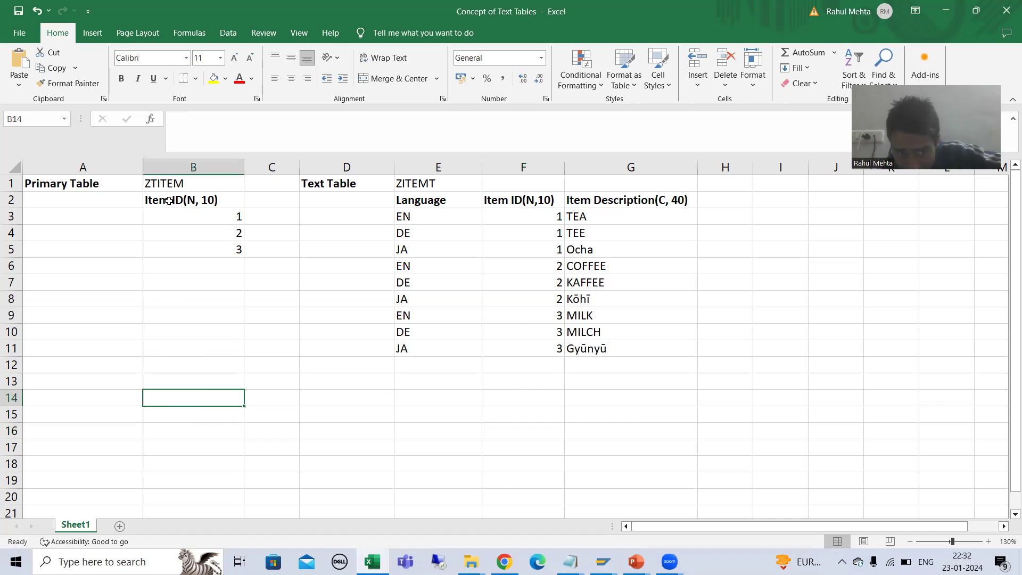
click(169, 180)
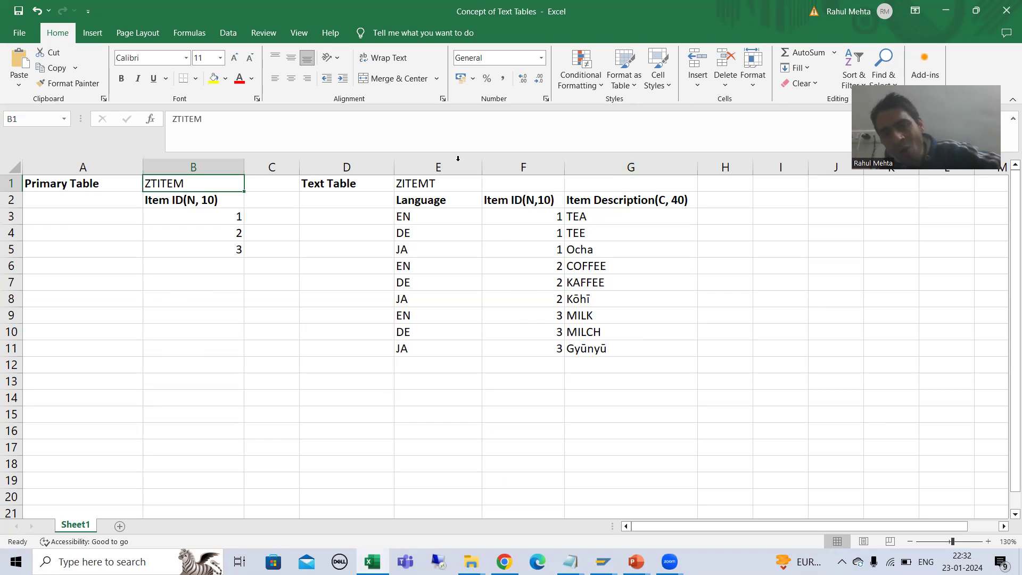
drag(522, 381, 593, 379)
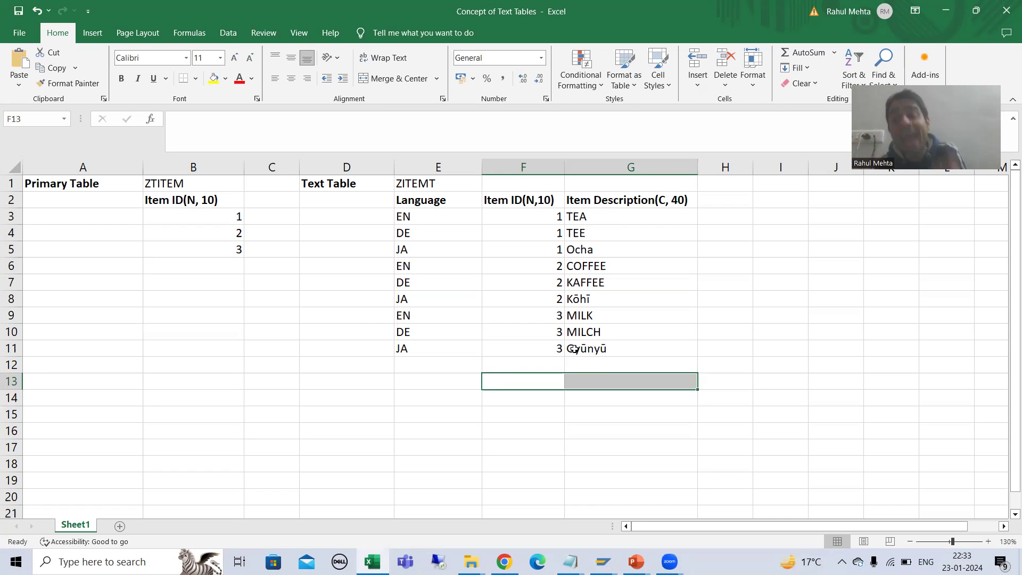
click(731, 265)
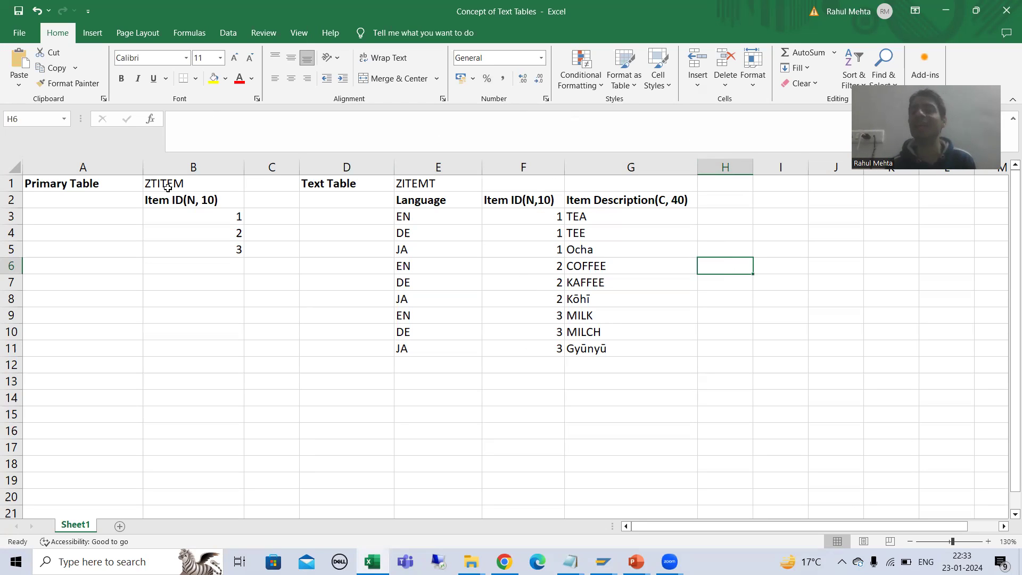
click(602, 561)
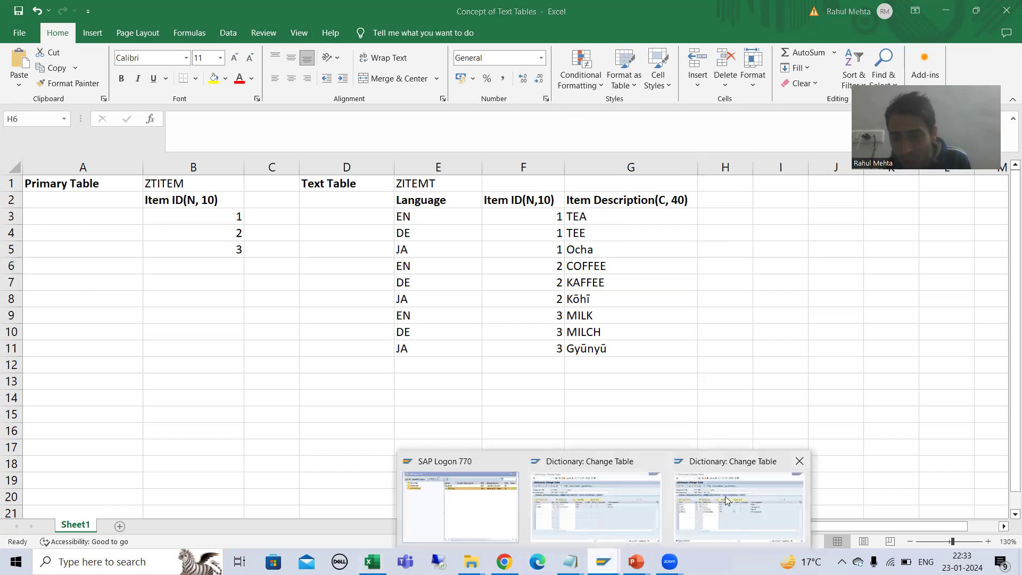
click(725, 501)
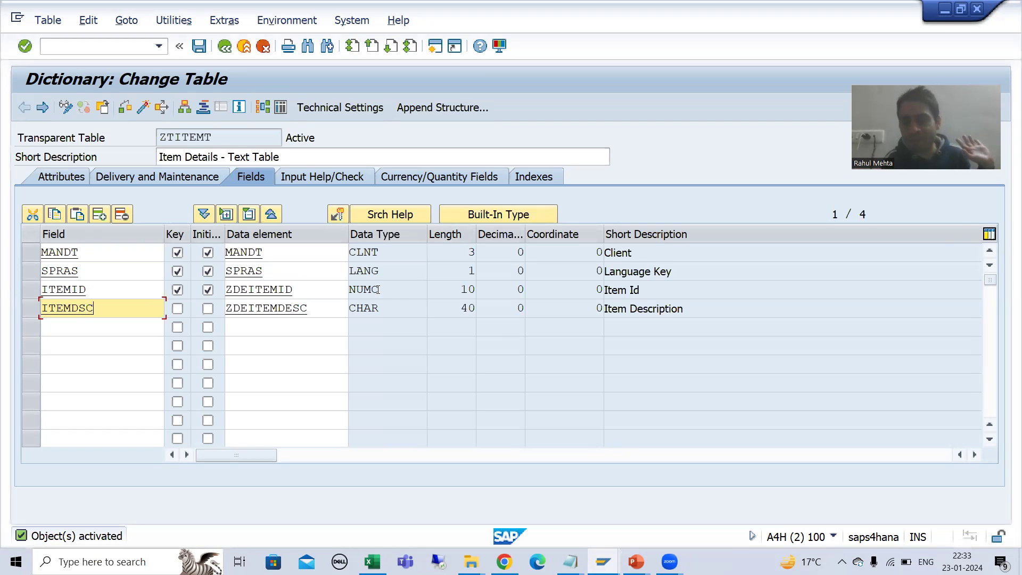
key(alt+Tab)
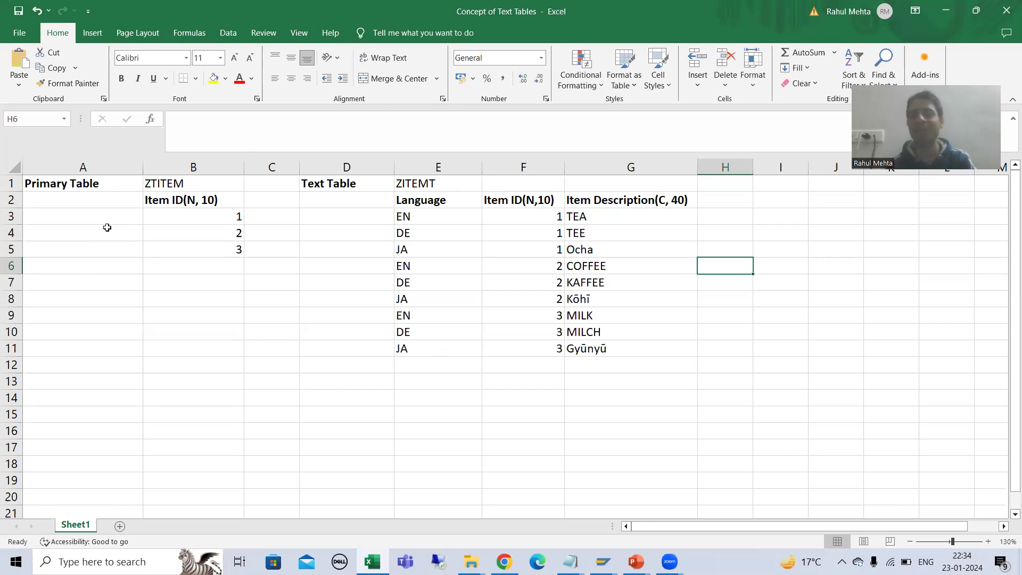
key(alt+Tab)
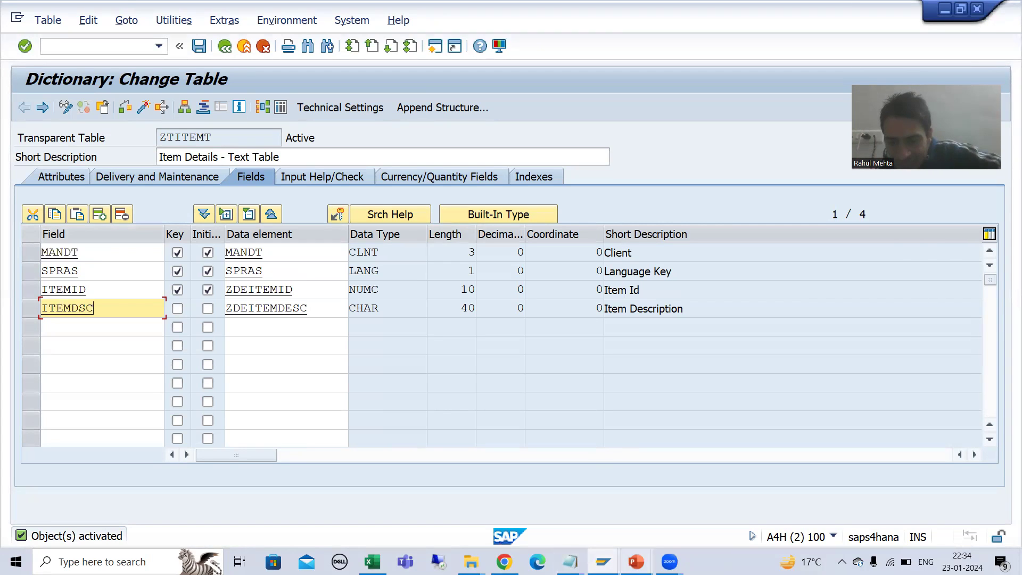
- Switch to the ABAP Dictionary presentation in PowerPoint and review the Primary-Foreign Key Relationship slides 26 to 28
mouse_move(636, 561)
click(604, 514)
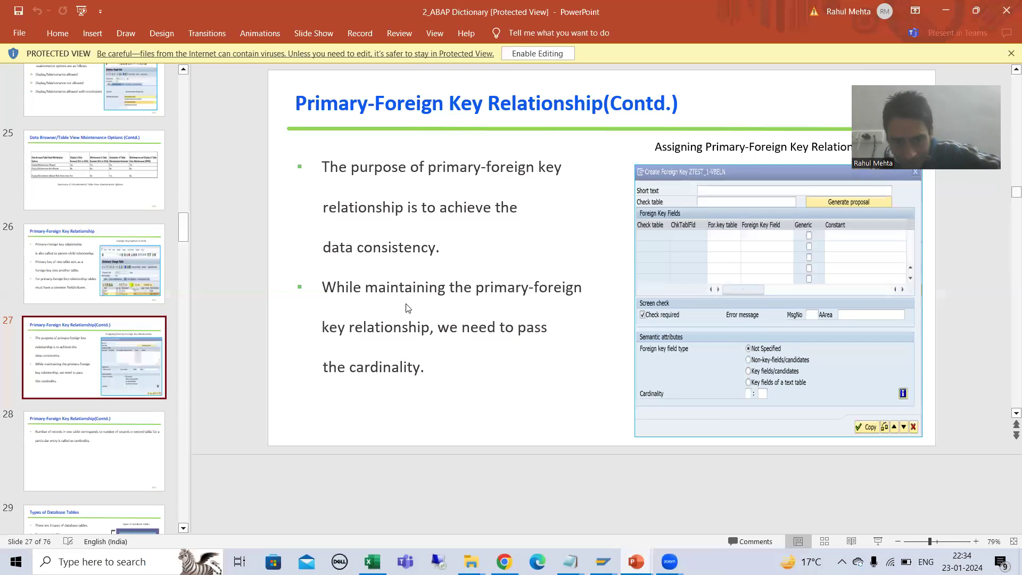
click(115, 466)
click(92, 375)
click(79, 277)
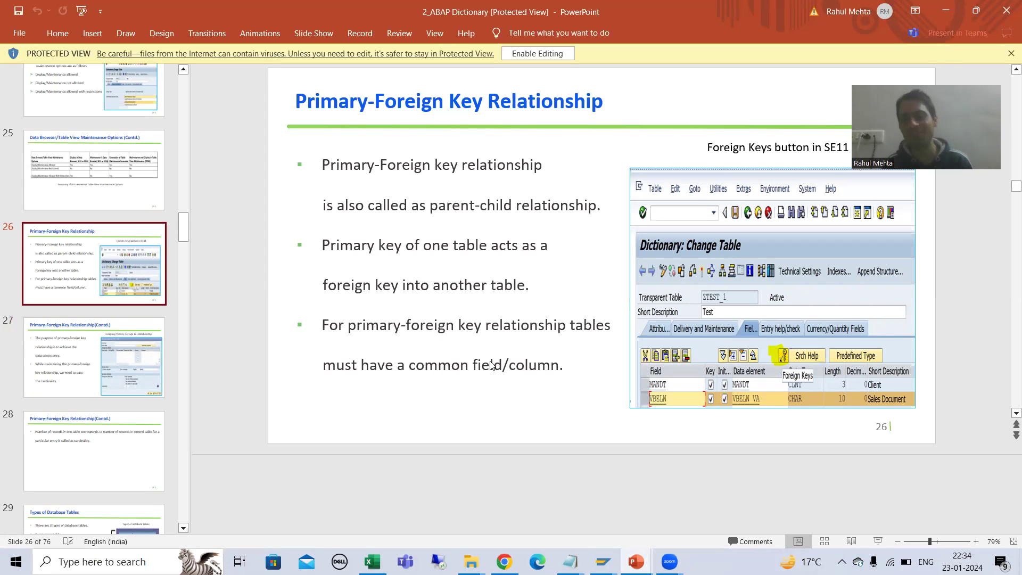
- Switch to SAP and open foreign key creation for the ITEMID field of text table ZTITEMT
key(alt+Tab)
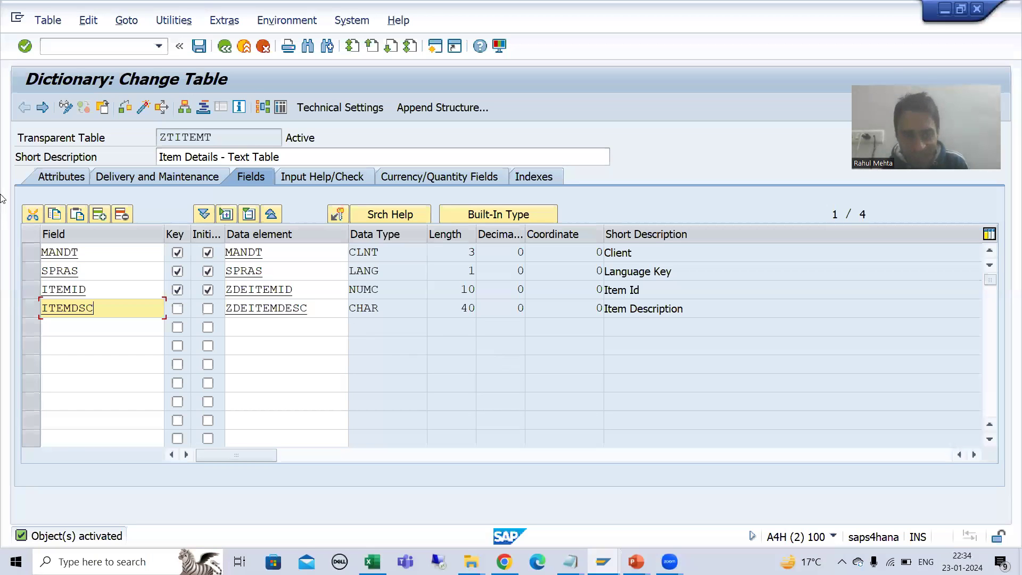
click(27, 290)
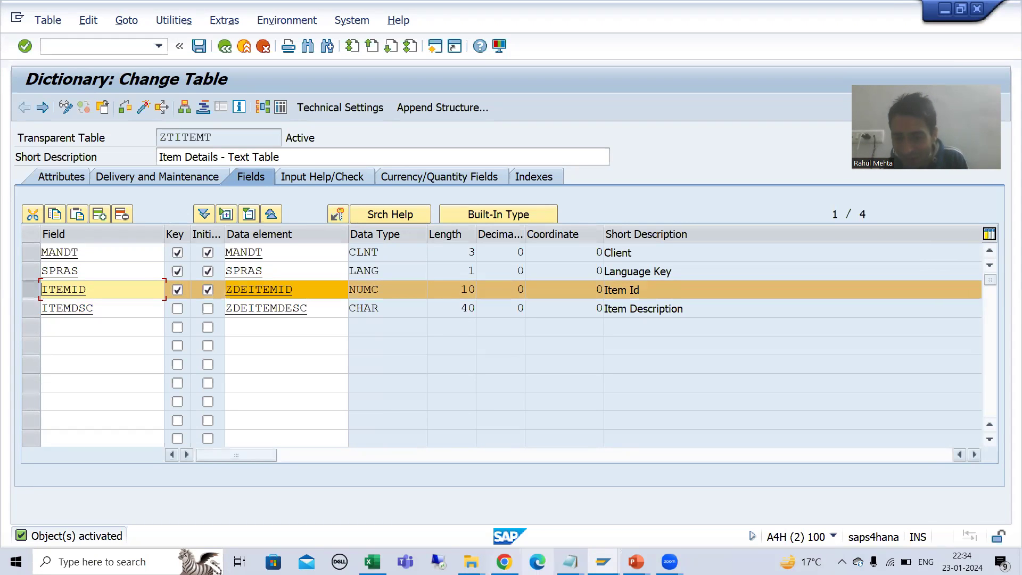
mouse_move(603, 561)
click(579, 509)
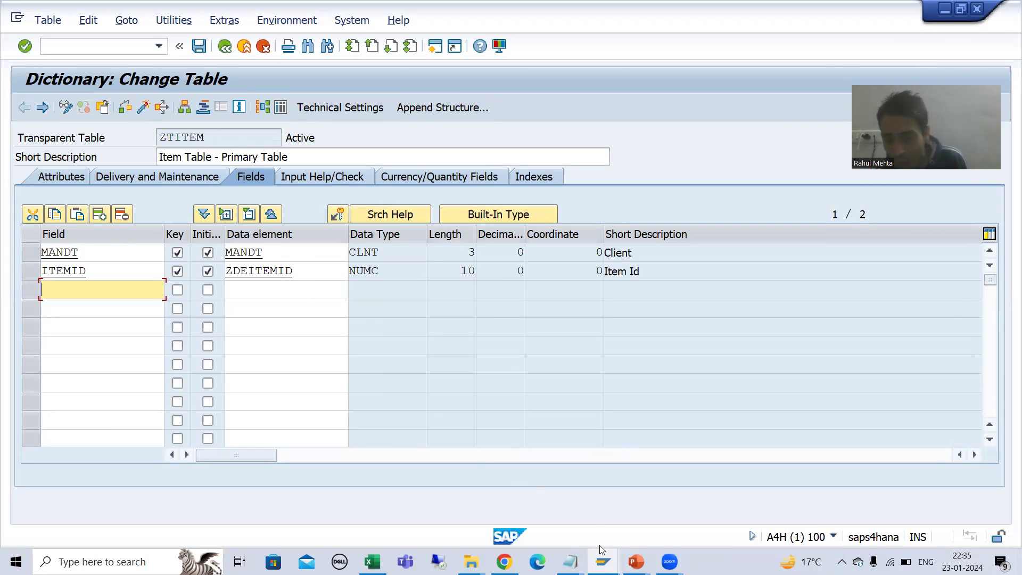
mouse_move(610, 563)
click(717, 524)
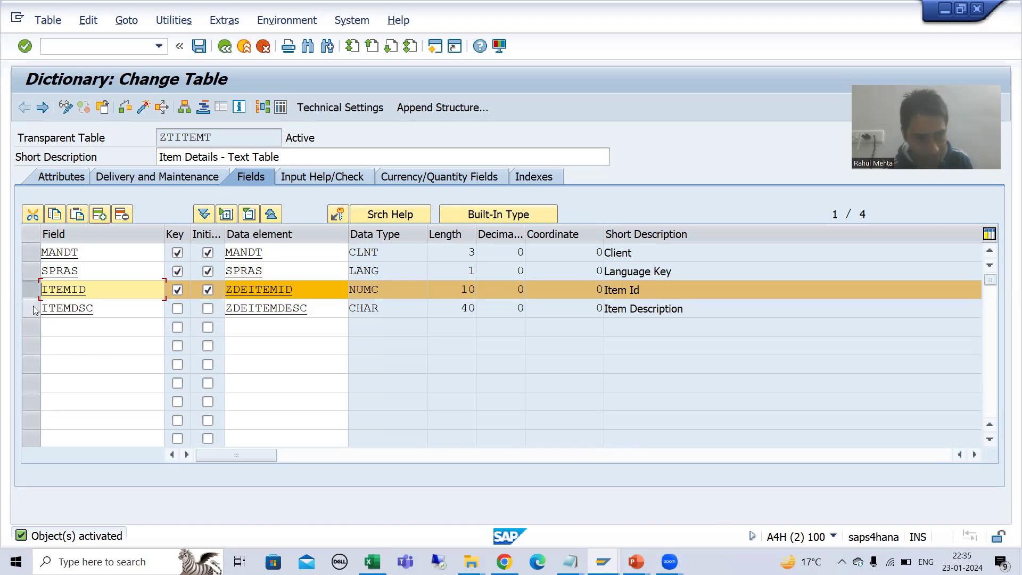
click(32, 289)
click(32, 289)
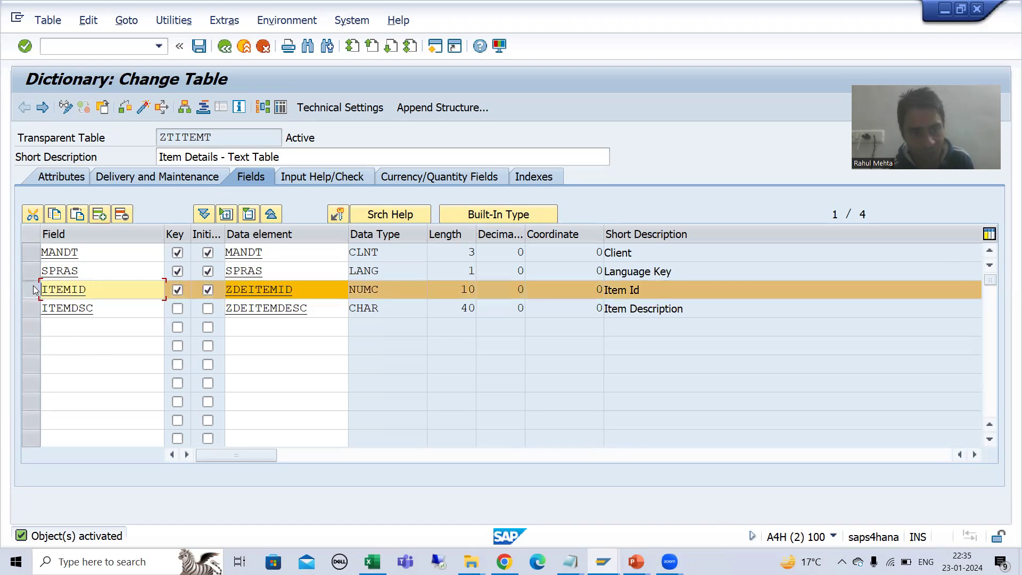
click(339, 215)
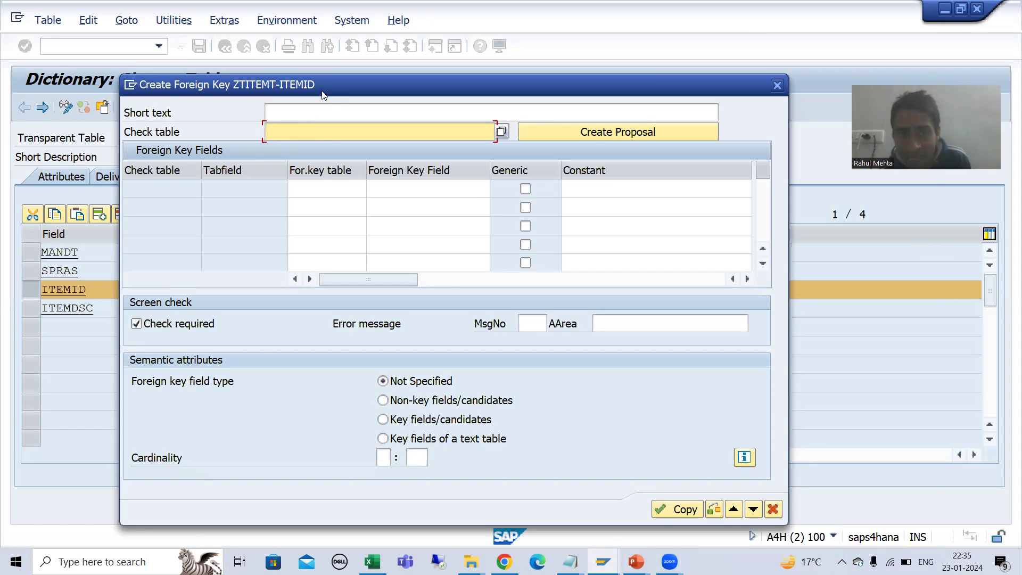
drag(322, 86, 465, 87)
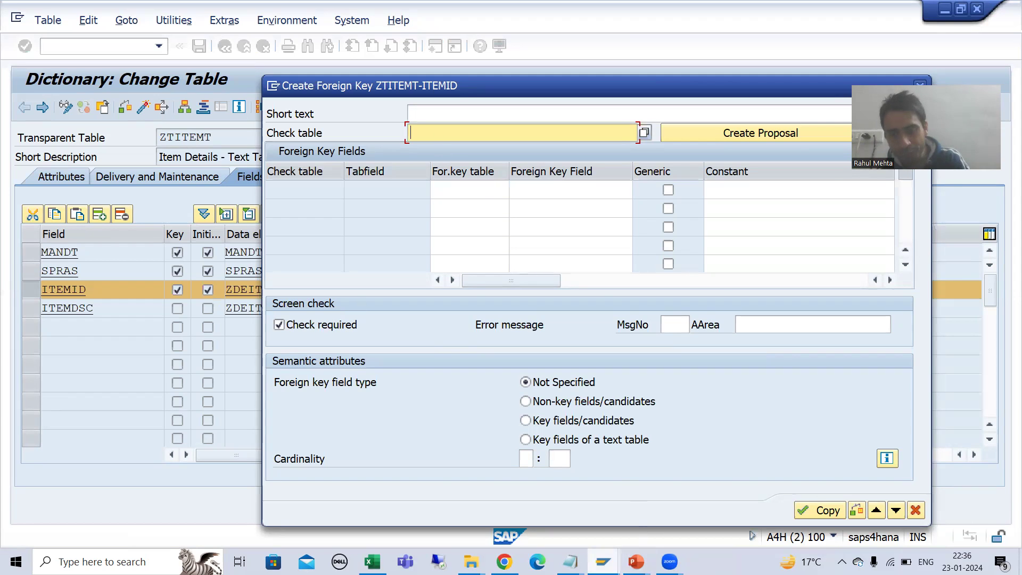
- Copy the primary table name ZTITEM from its own window, enter it as the check table, and generate the foreign key proposal
mouse_move(603, 561)
click(740, 495)
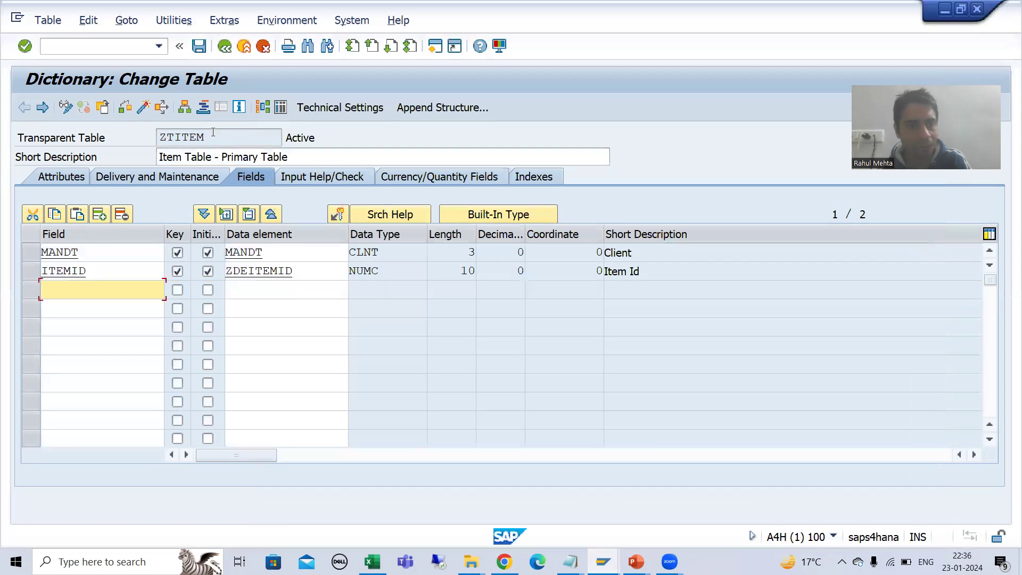
drag(213, 137, 158, 137)
key(ctrl+c)
key(alt+Tab)
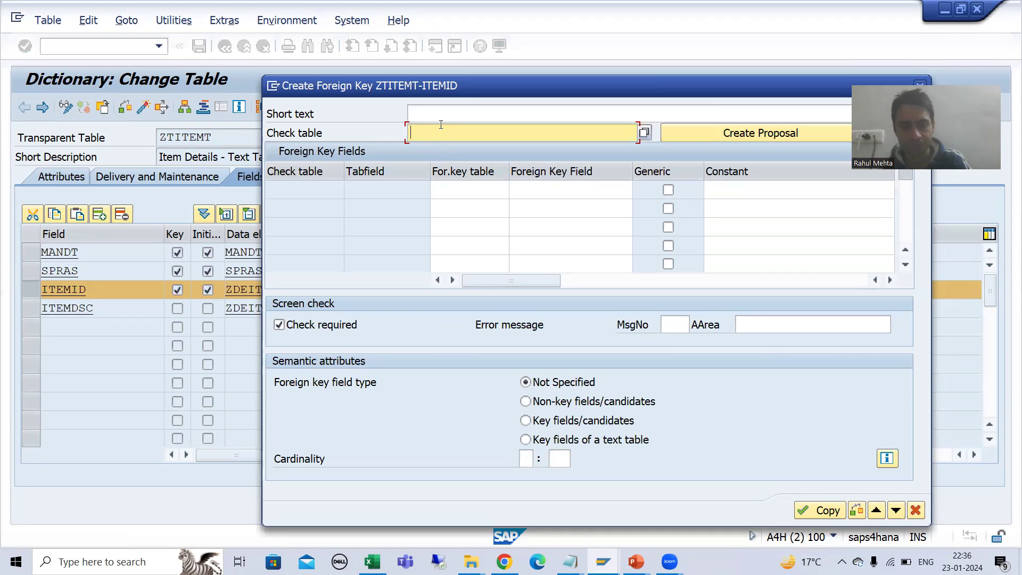
key(ctrl+v)
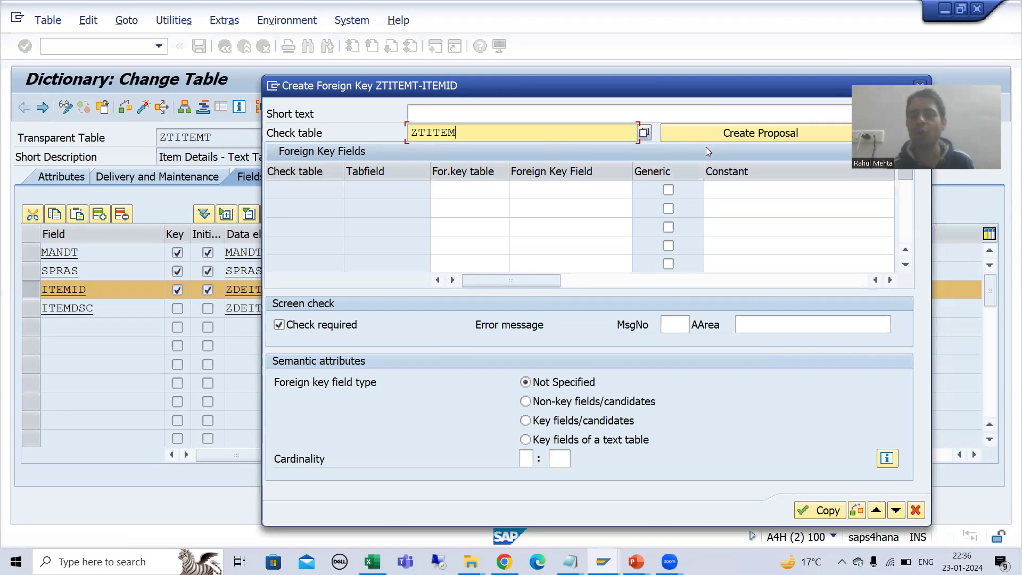
click(713, 134)
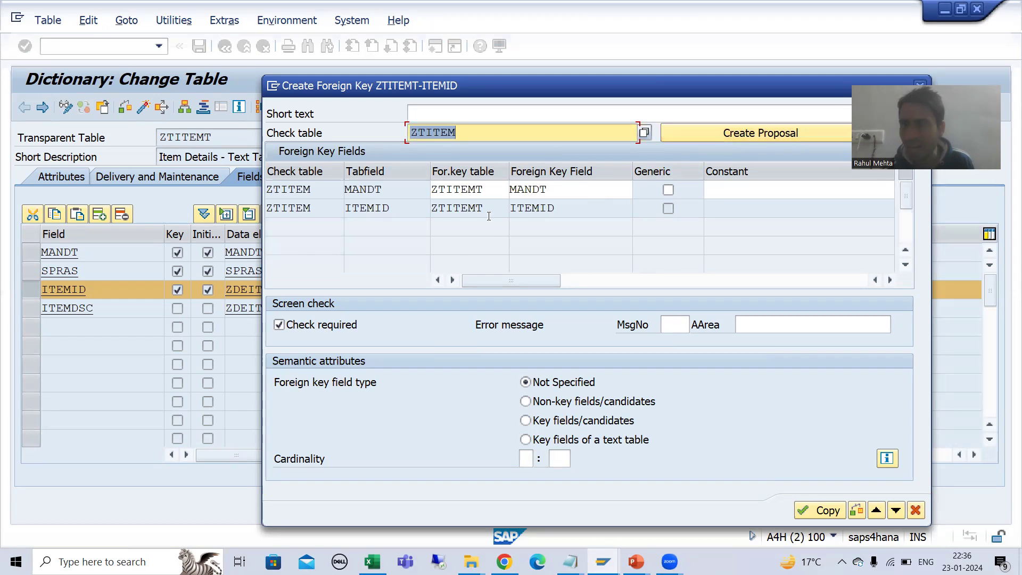
- Check the proposed ITEMID assignment between ZTITEM and ZTITEMT, and set the foreign key field type to Key fields of a text table
drag(311, 207, 263, 206)
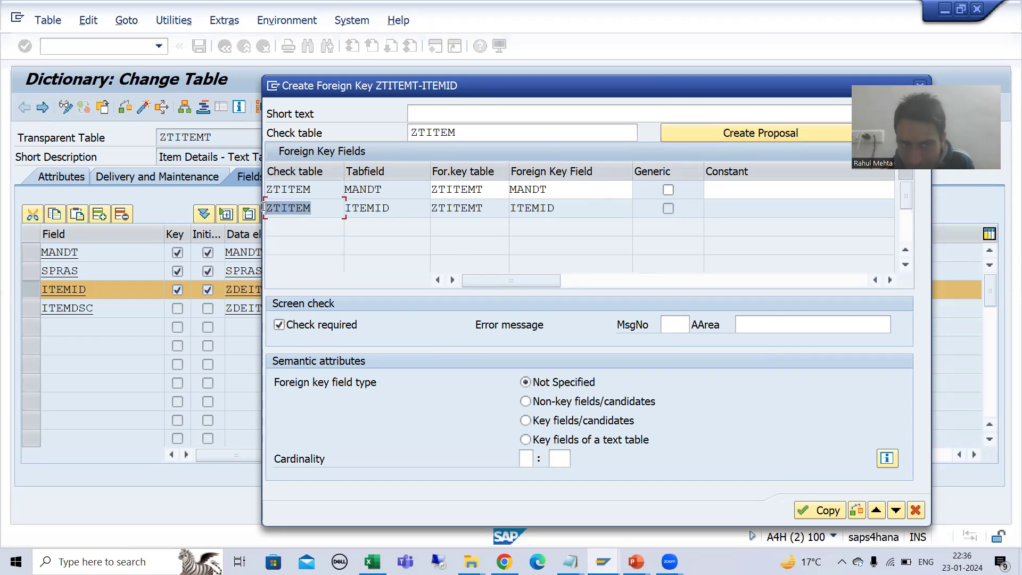
click(264, 207)
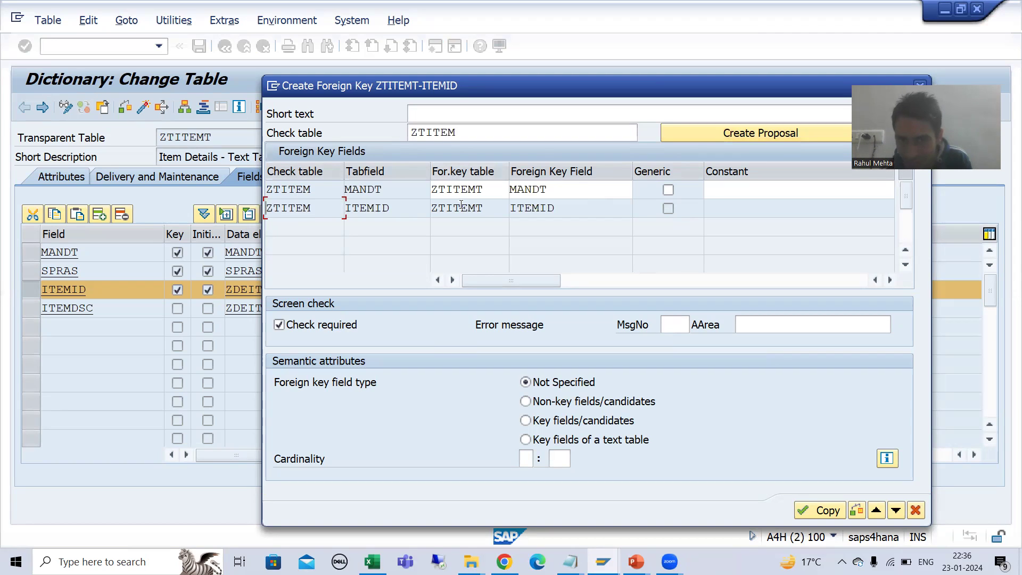
drag(322, 213, 264, 209)
click(390, 209)
drag(390, 209, 337, 209)
click(447, 208)
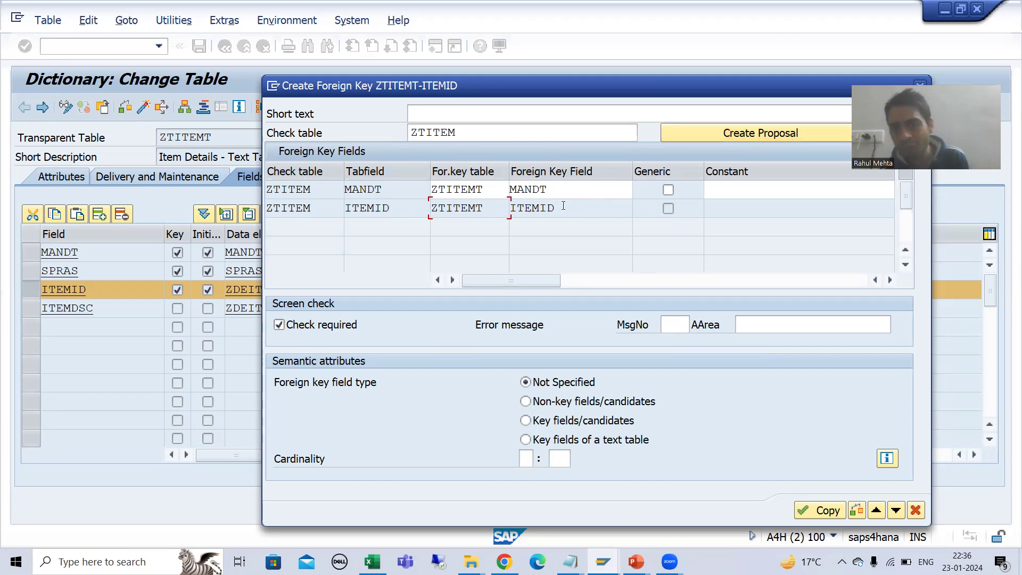
click(582, 209)
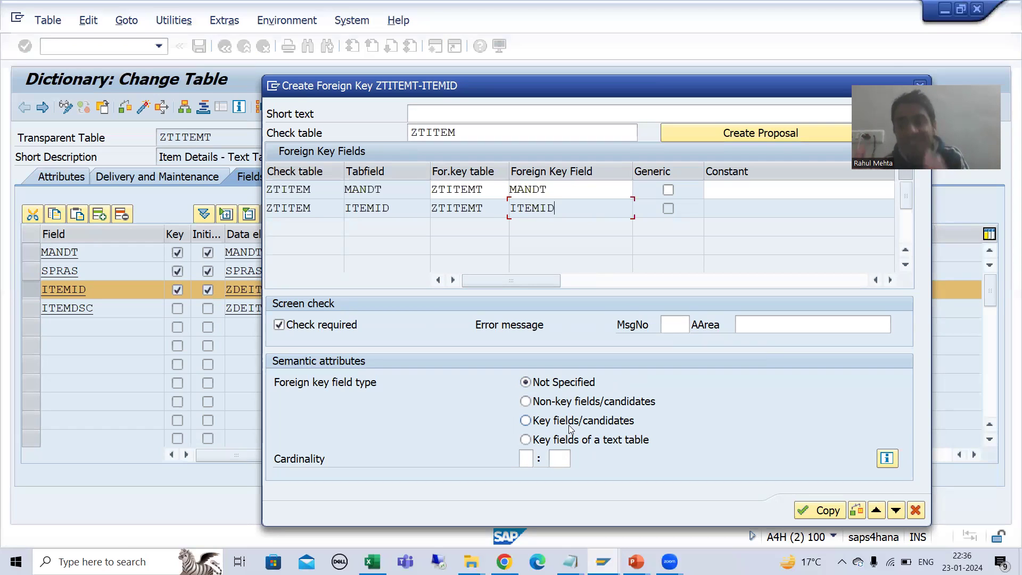
click(525, 439)
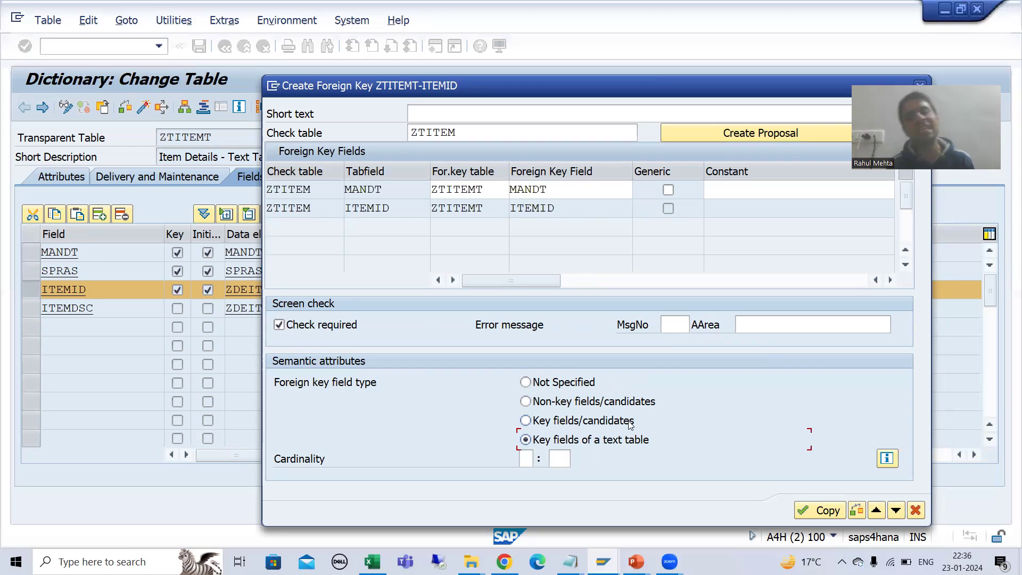
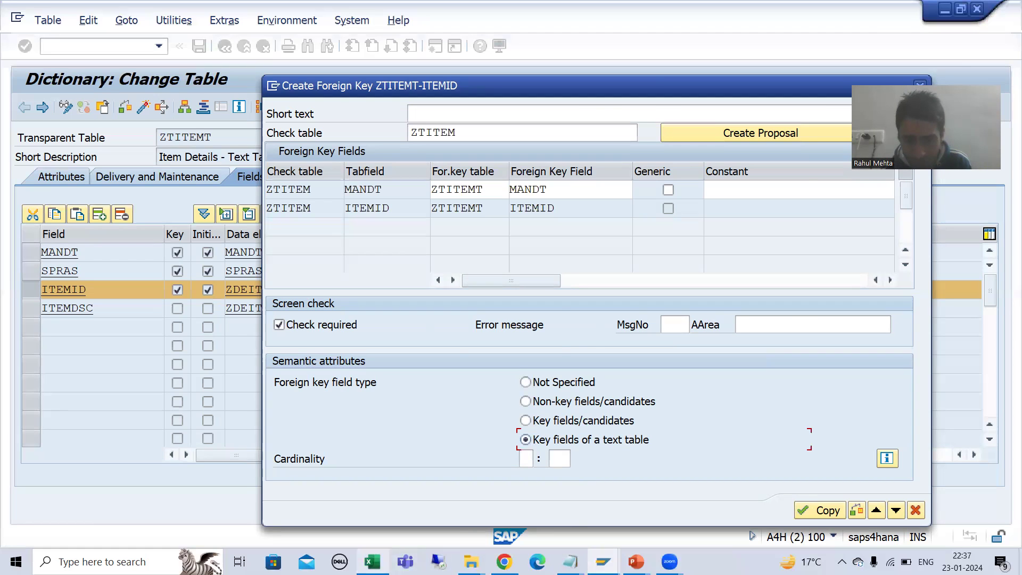
- Switch to the Excel sample sheet and compare the primary table's item IDs in B3:B5 with the matching text table rows in column F
click(372, 561)
click(199, 311)
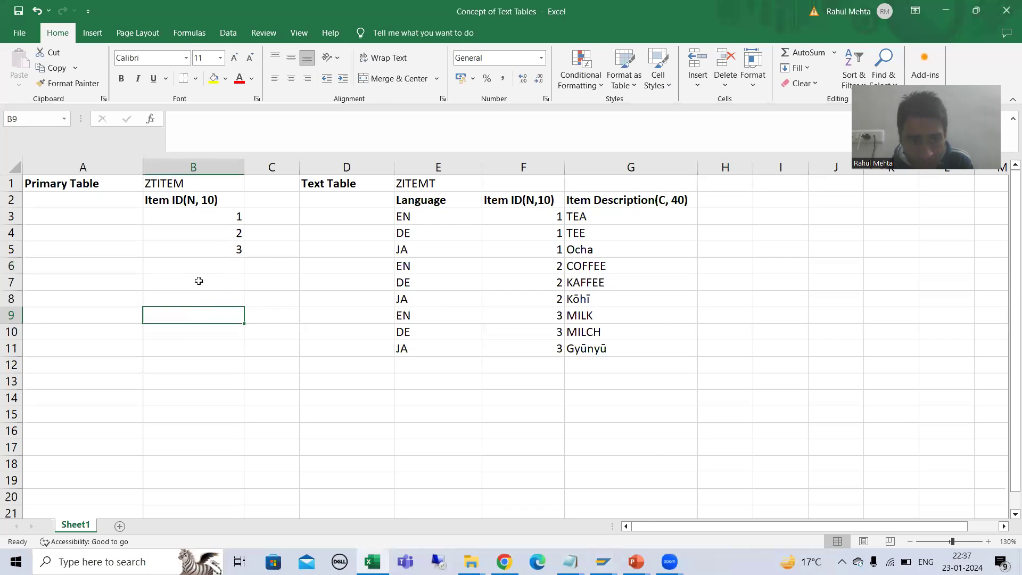
click(199, 216)
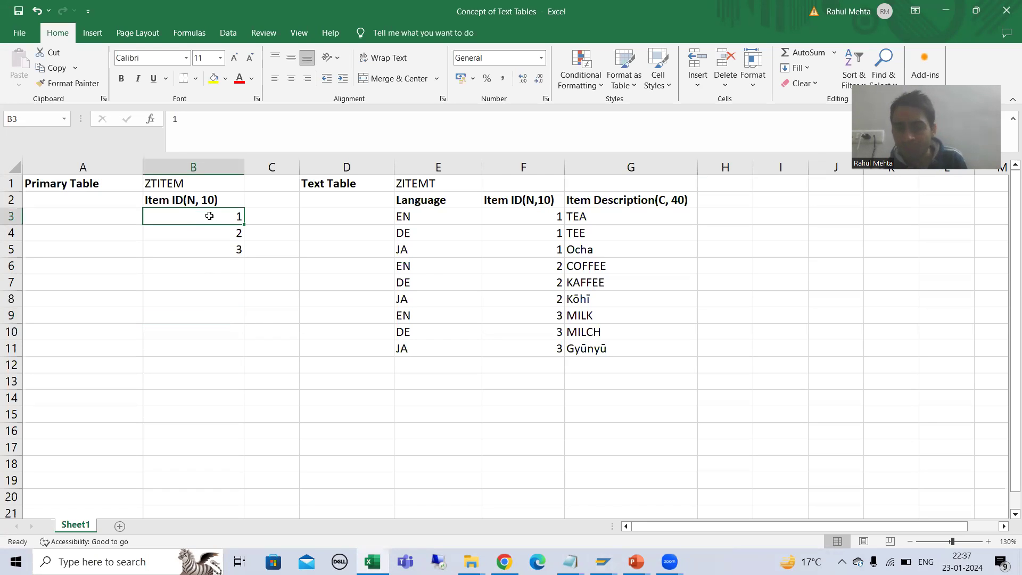
drag(532, 210, 537, 244)
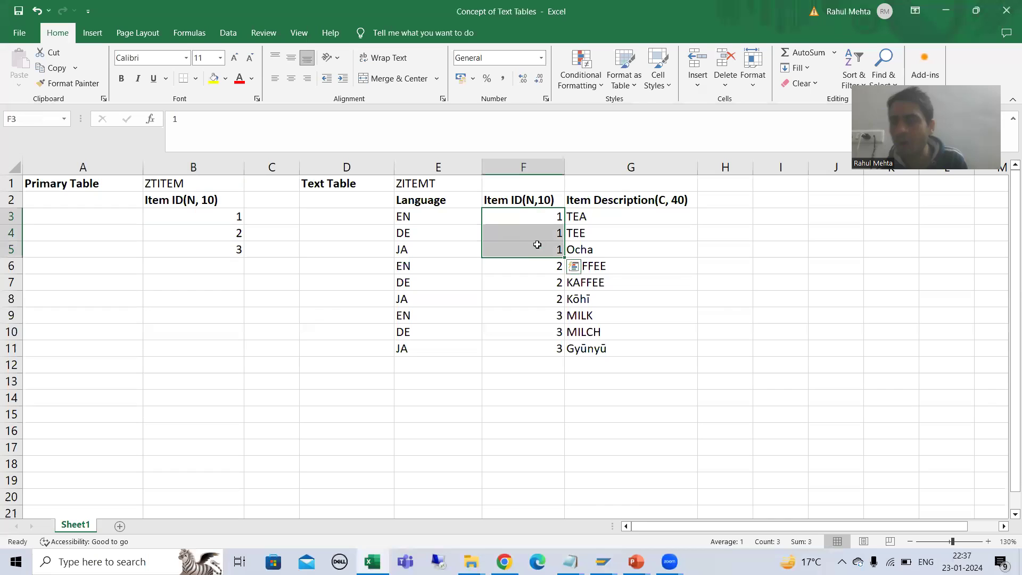
click(232, 234)
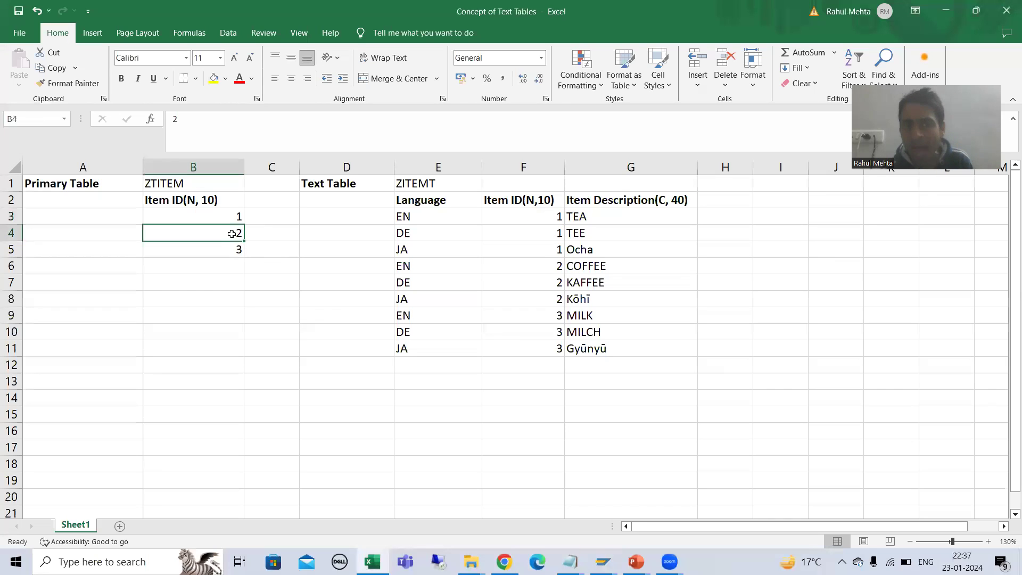
drag(540, 267, 558, 349)
click(235, 249)
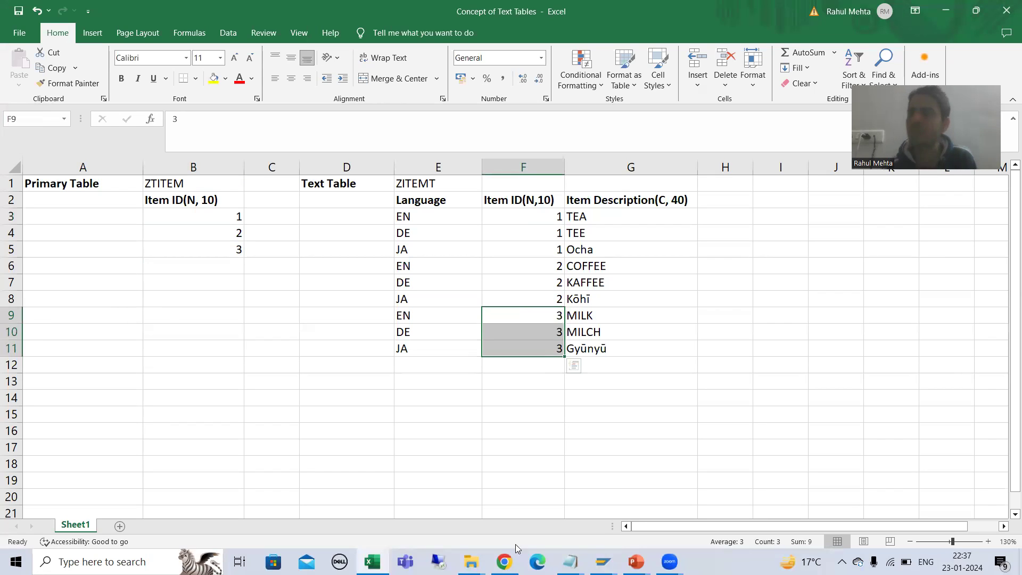
click(504, 504)
click(232, 213)
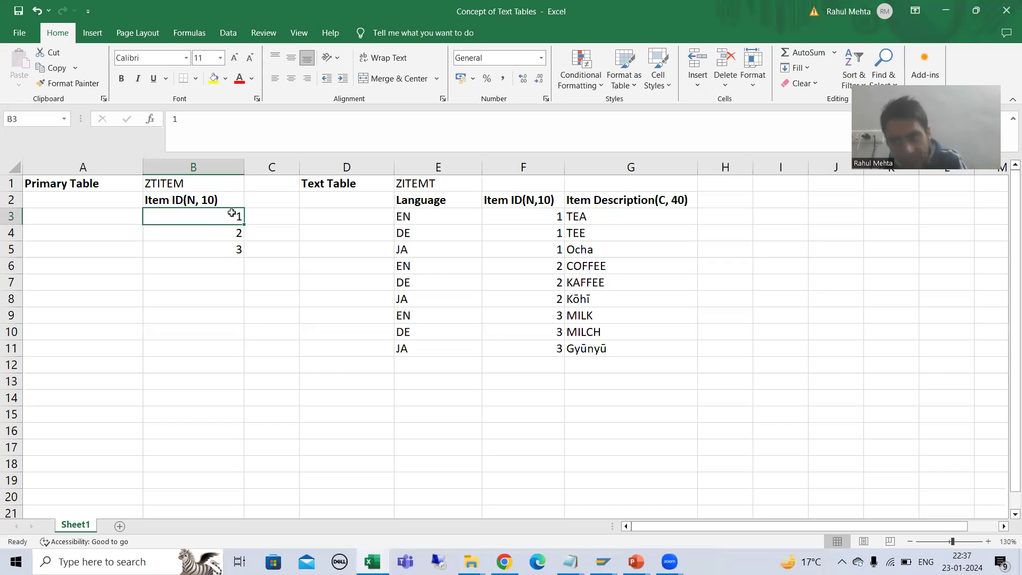
drag(548, 215, 549, 252)
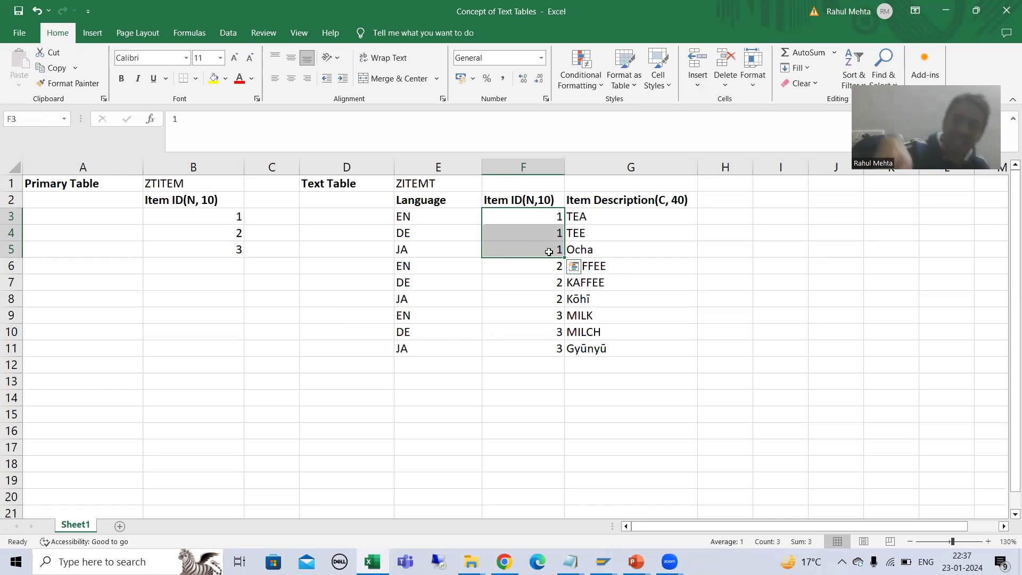
click(205, 215)
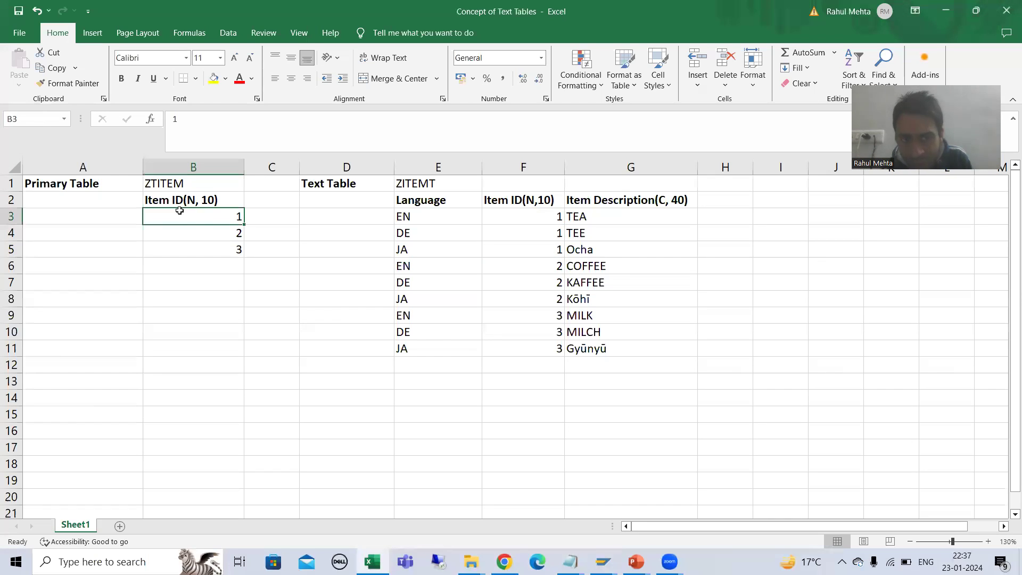
click(224, 233)
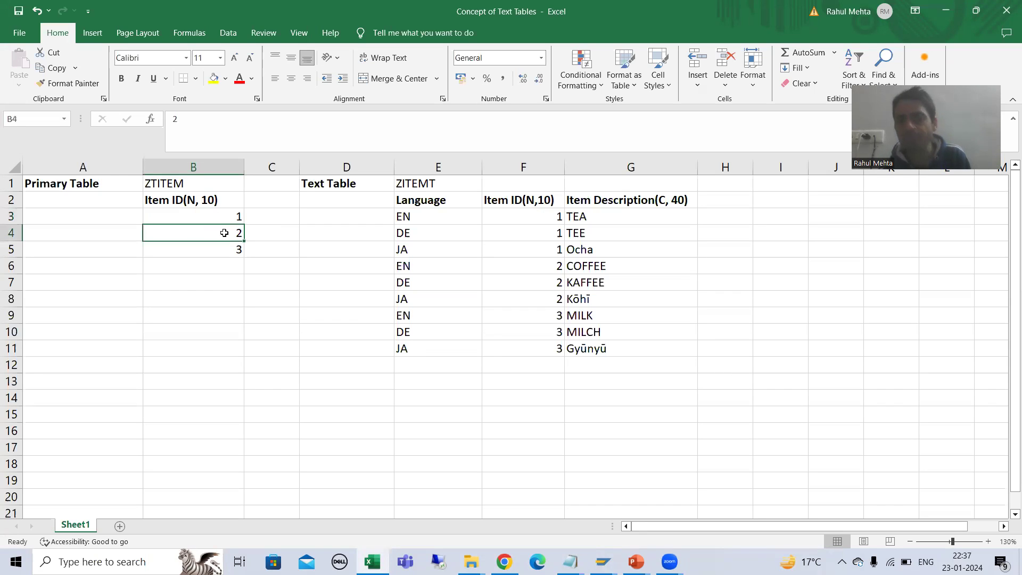
click(225, 246)
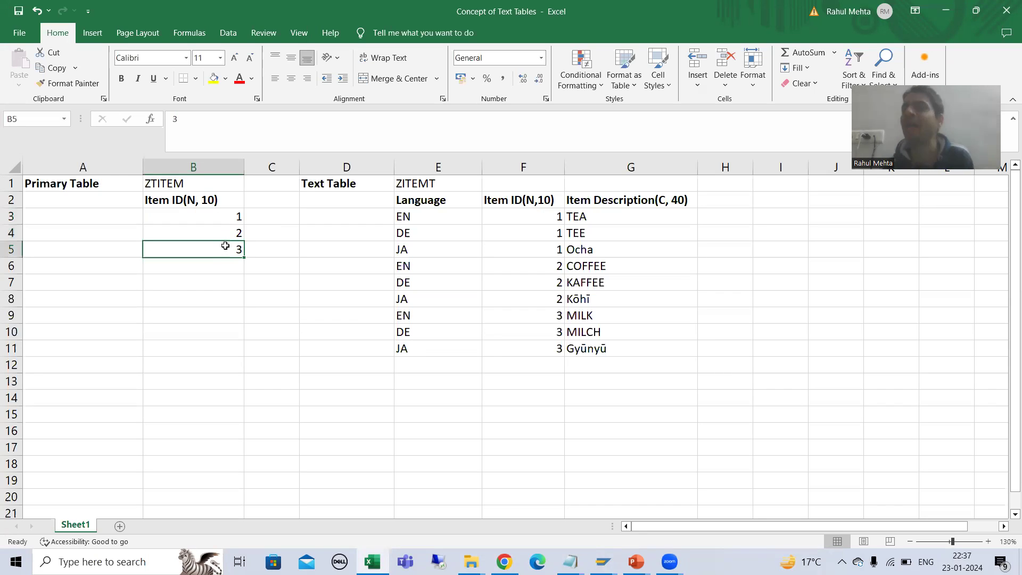
click(291, 349)
click(203, 218)
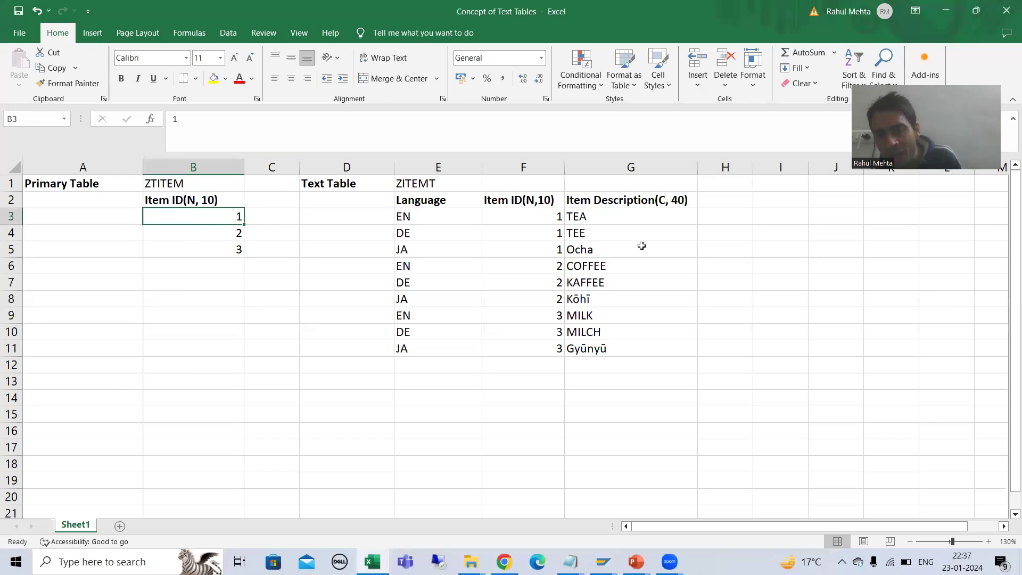
drag(550, 213, 550, 245)
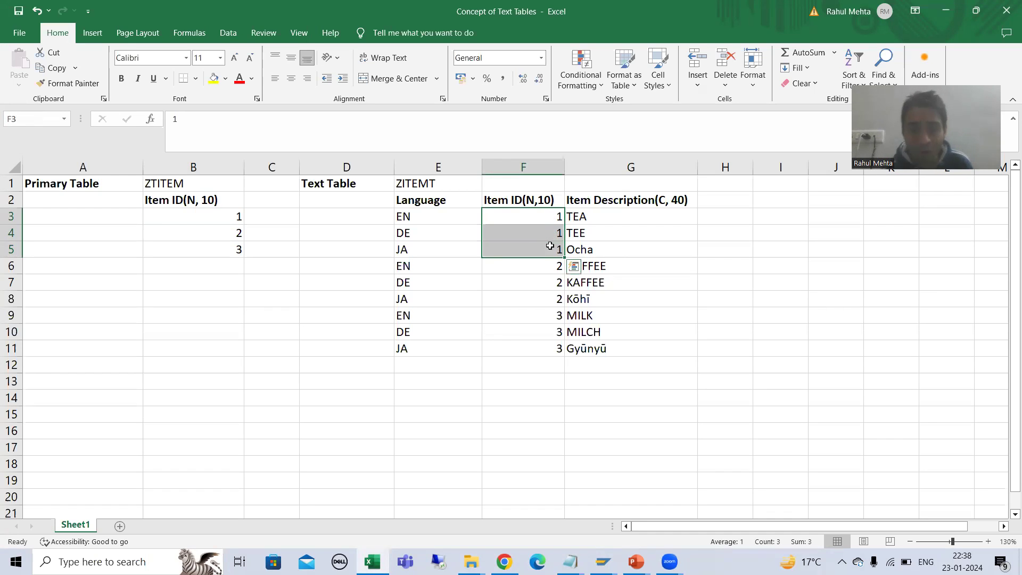
click(237, 234)
click(547, 264)
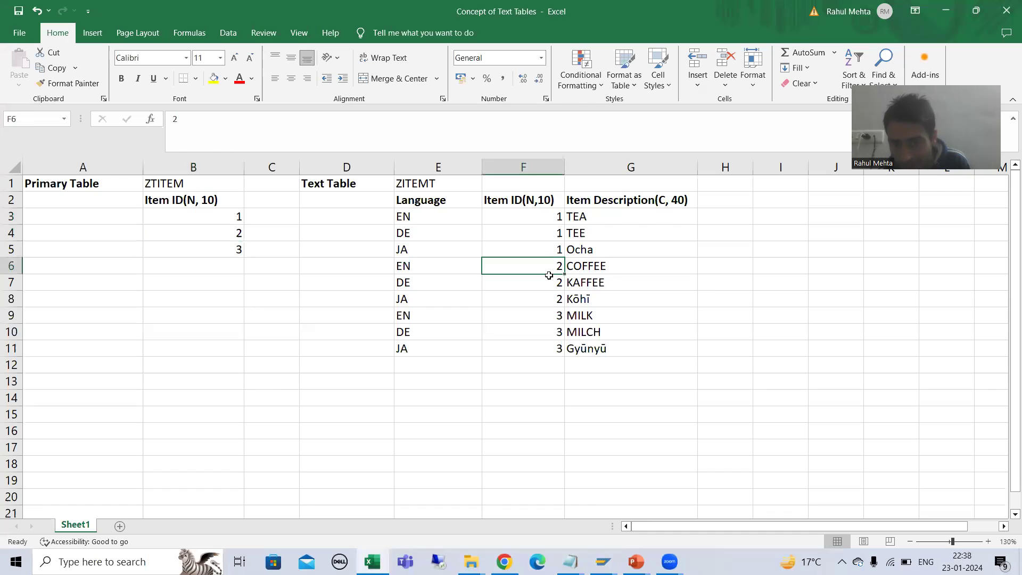
drag(549, 275, 548, 294)
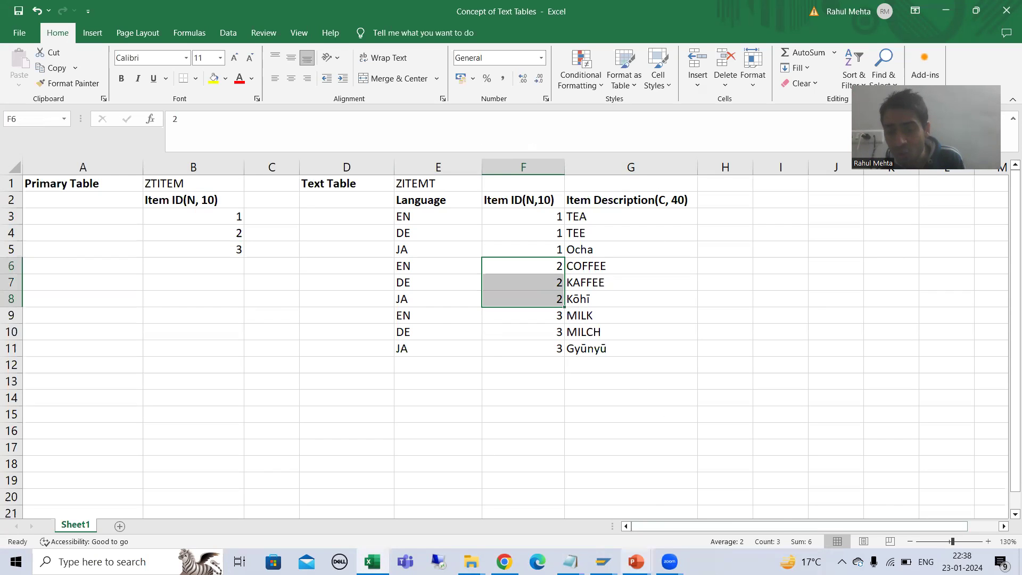
- Switch to the ABAP Dictionary presentation in PowerPoint and read the cardinality definition on slide 28
mouse_move(636, 562)
click(586, 506)
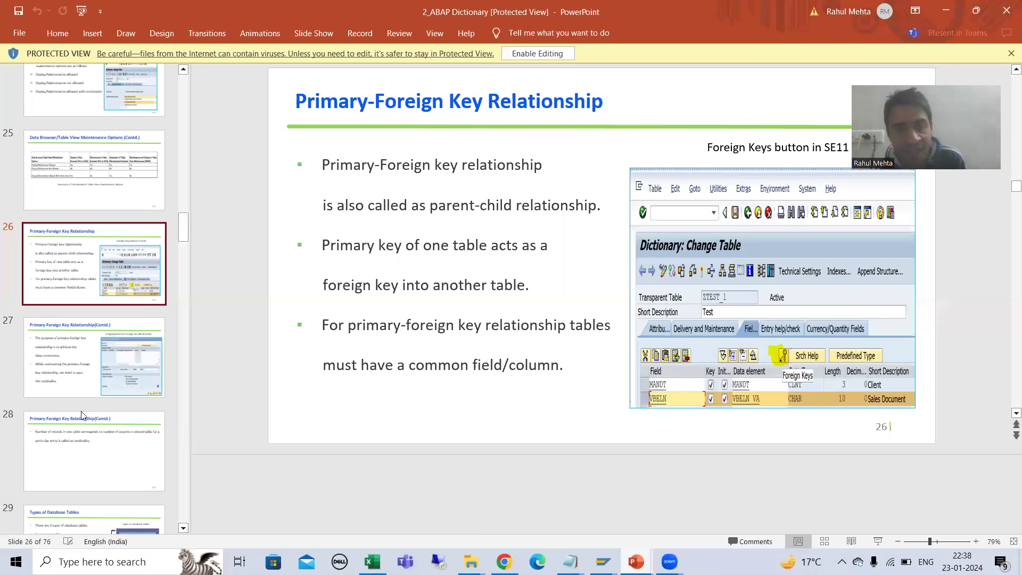
click(72, 443)
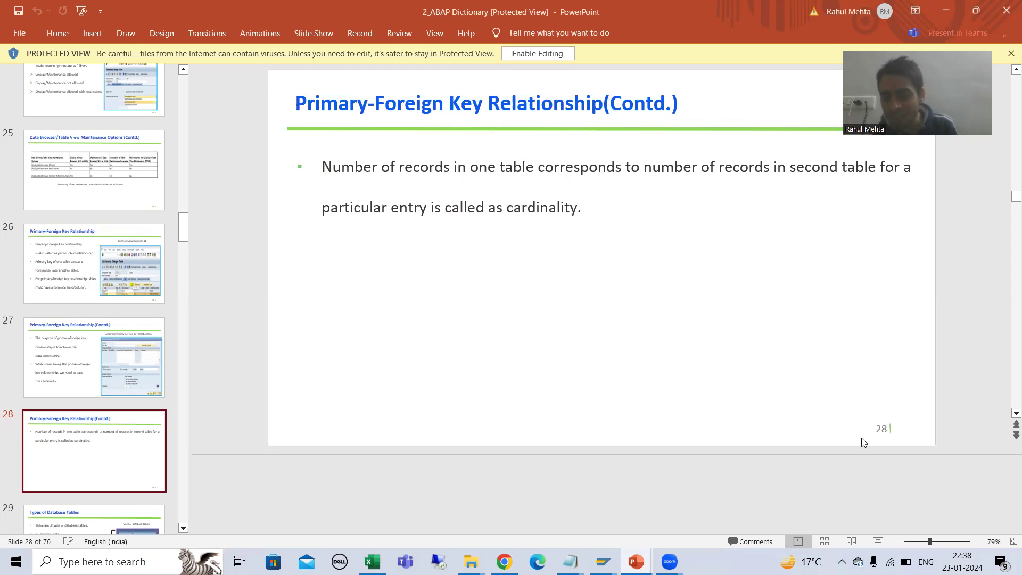
- Switch back to SAP and set the foreign key's cardinality to 1 : N
mouse_move(603, 562)
click(721, 513)
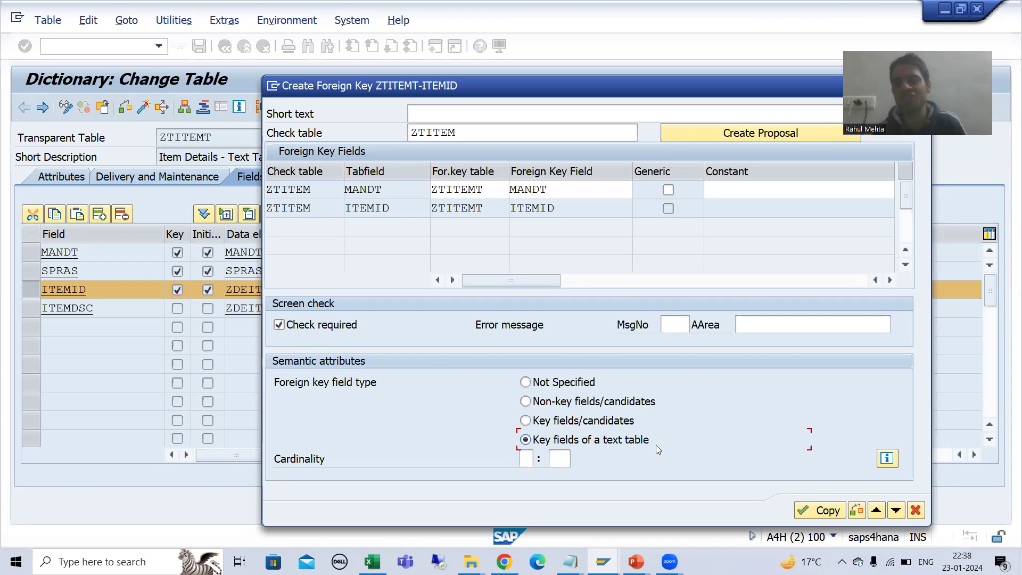
click(523, 458)
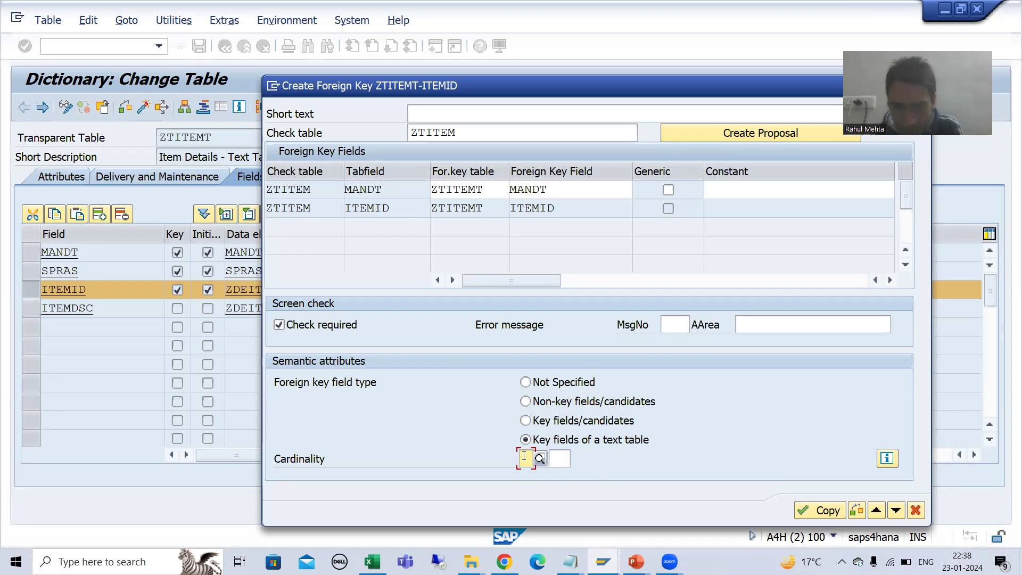
text(1)
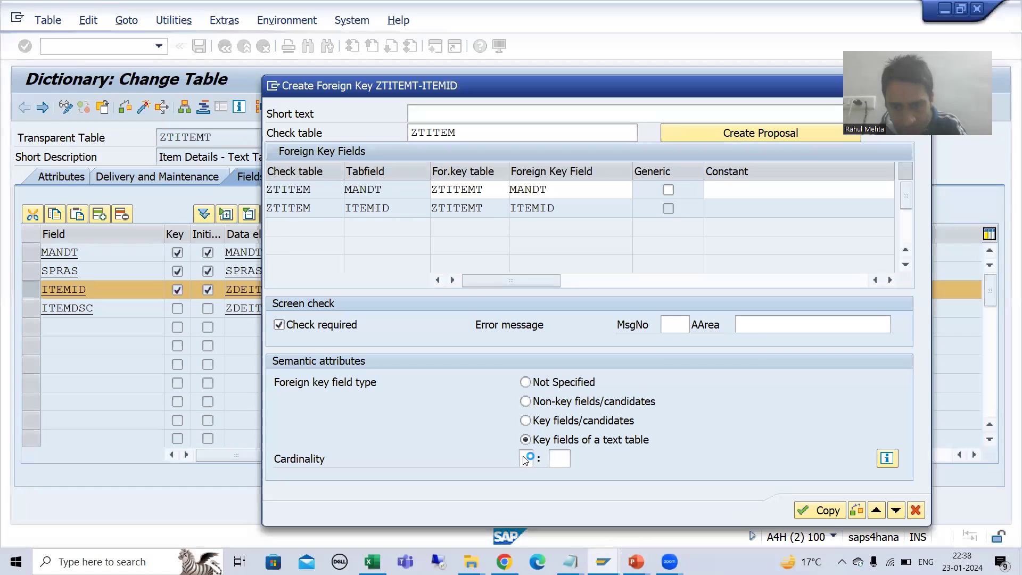
click(559, 459)
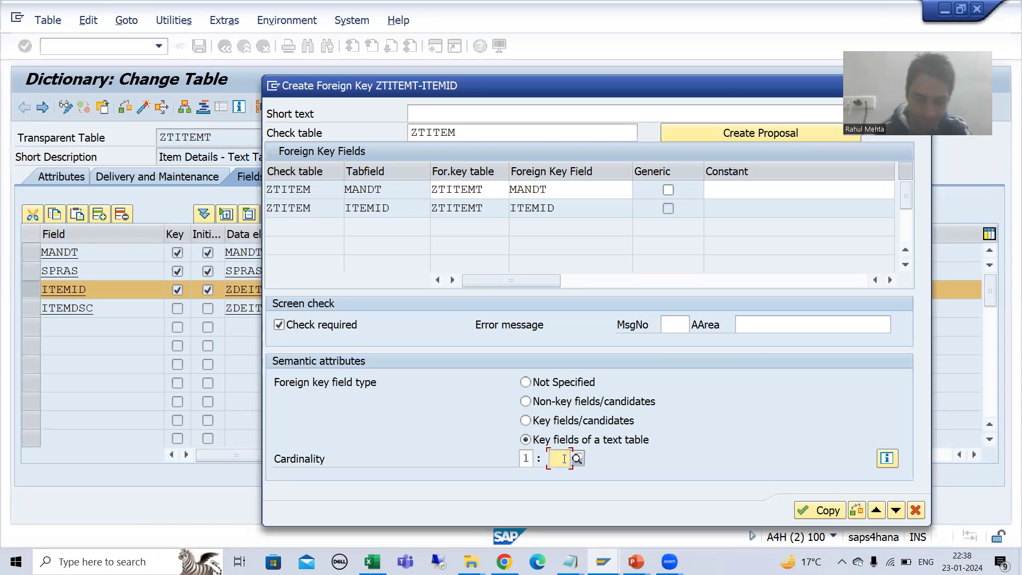
text(N)
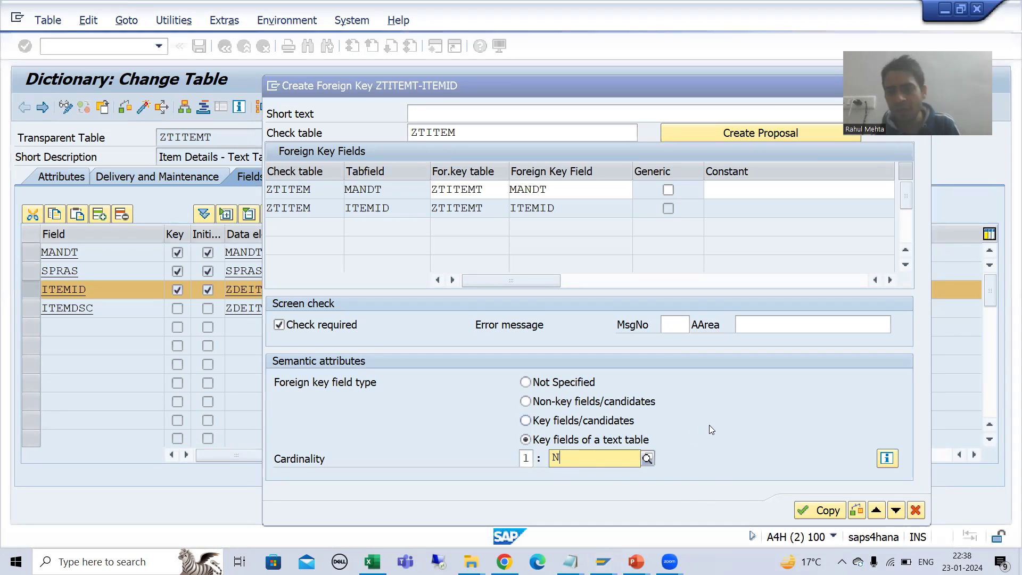
- Accept the foreign key with Key fields of a text table as its field type, and activate table ZTITEMT
click(729, 420)
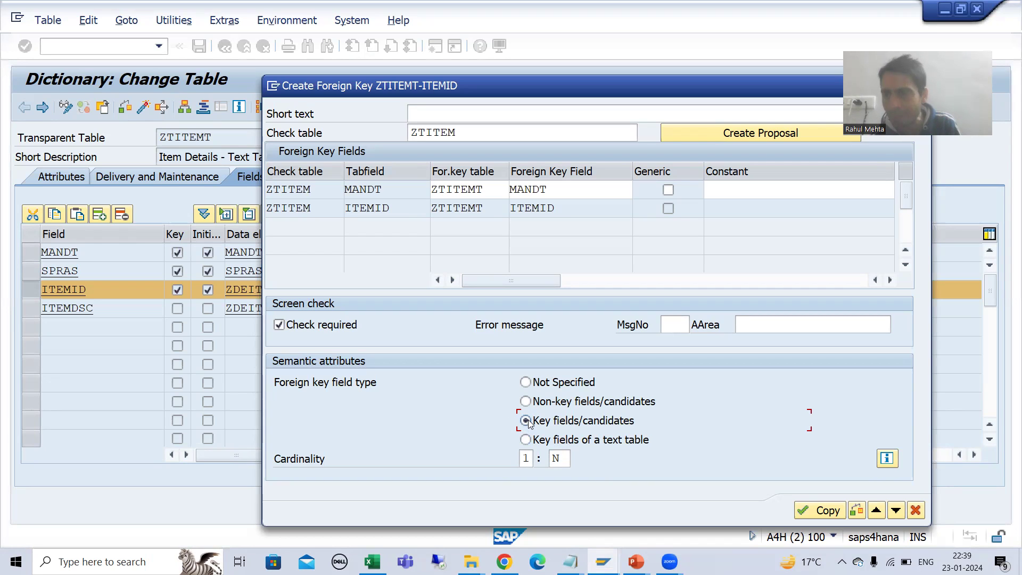
click(526, 440)
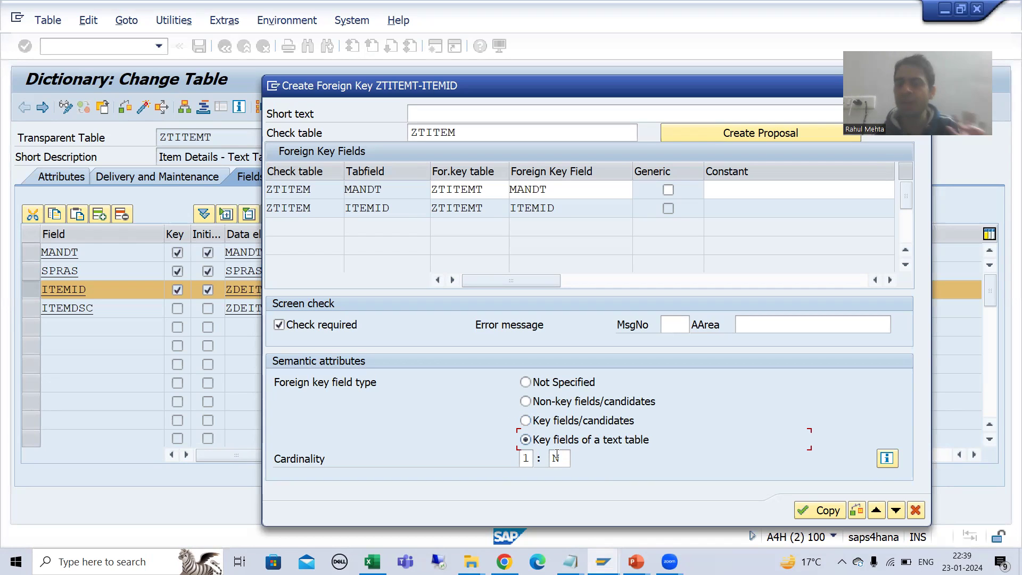
click(826, 510)
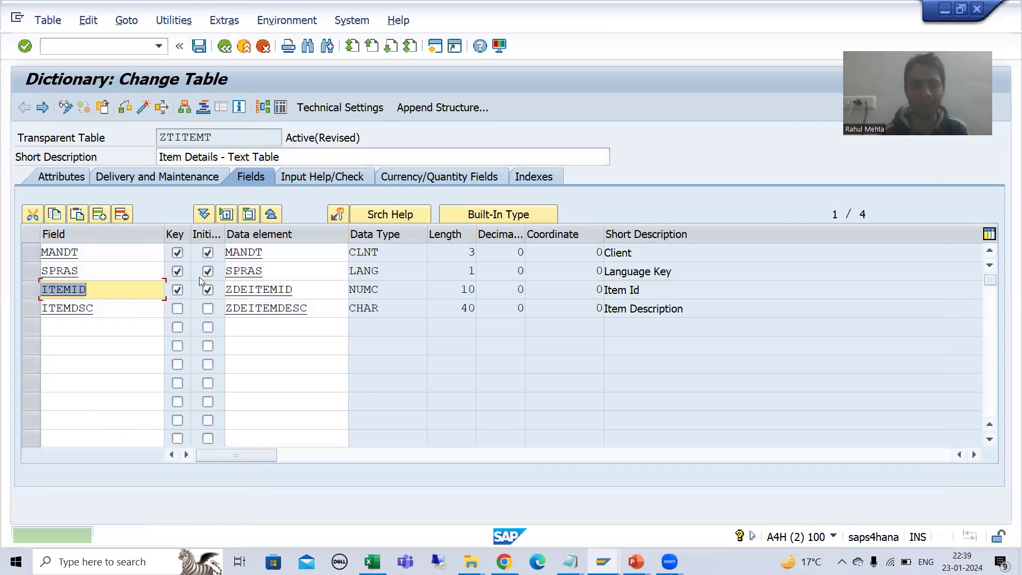
click(143, 109)
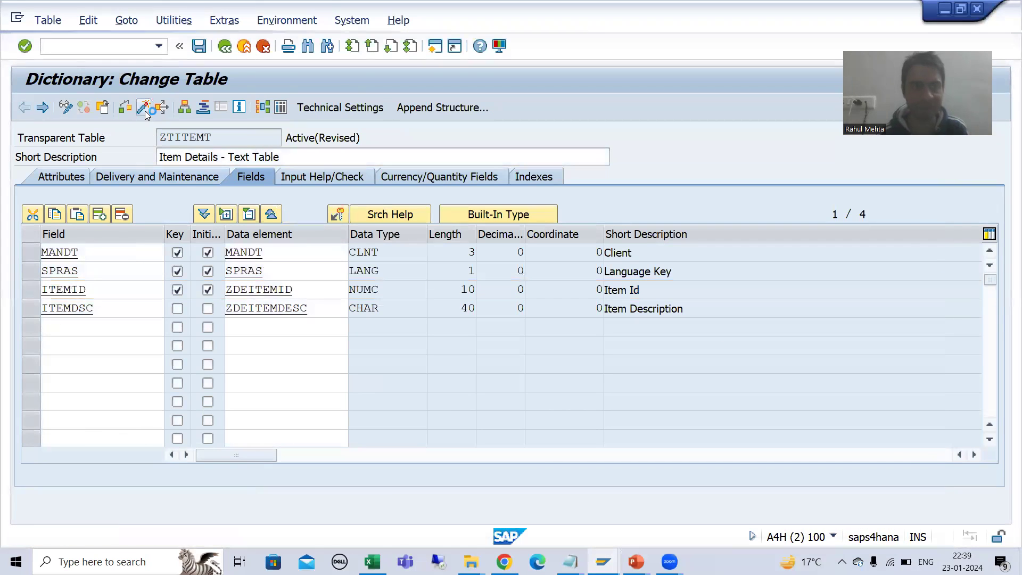
- Finish activating table ZTITEMT and open primary table ZTITEM for display in the other SAP session
key(Return)
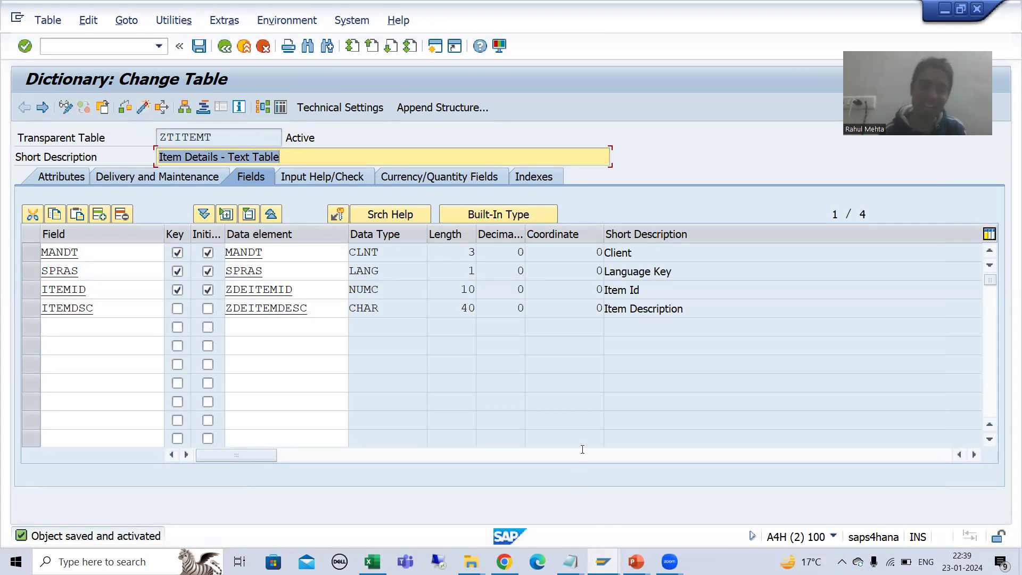
click(603, 561)
click(616, 524)
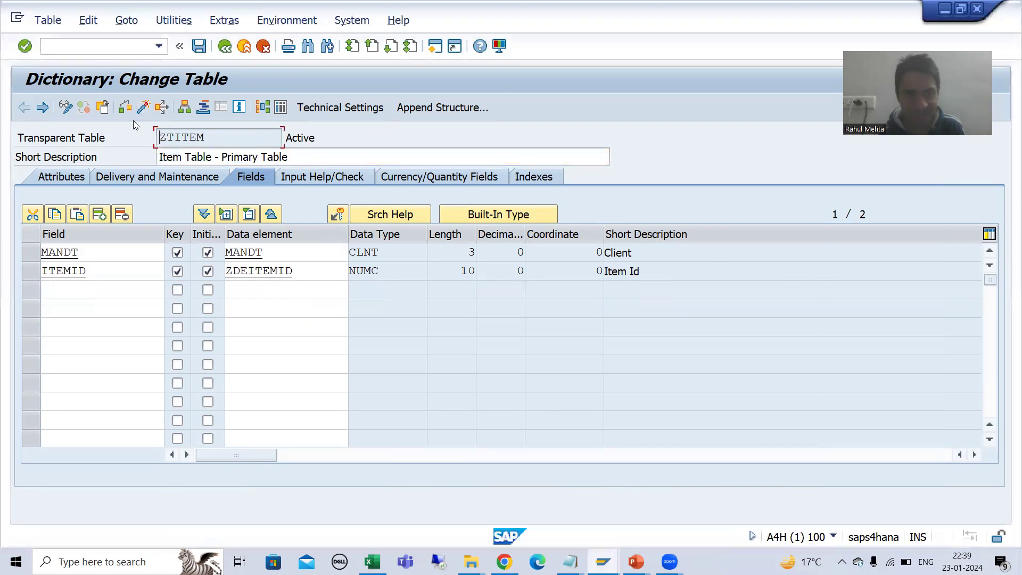
key(F3)
click(237, 179)
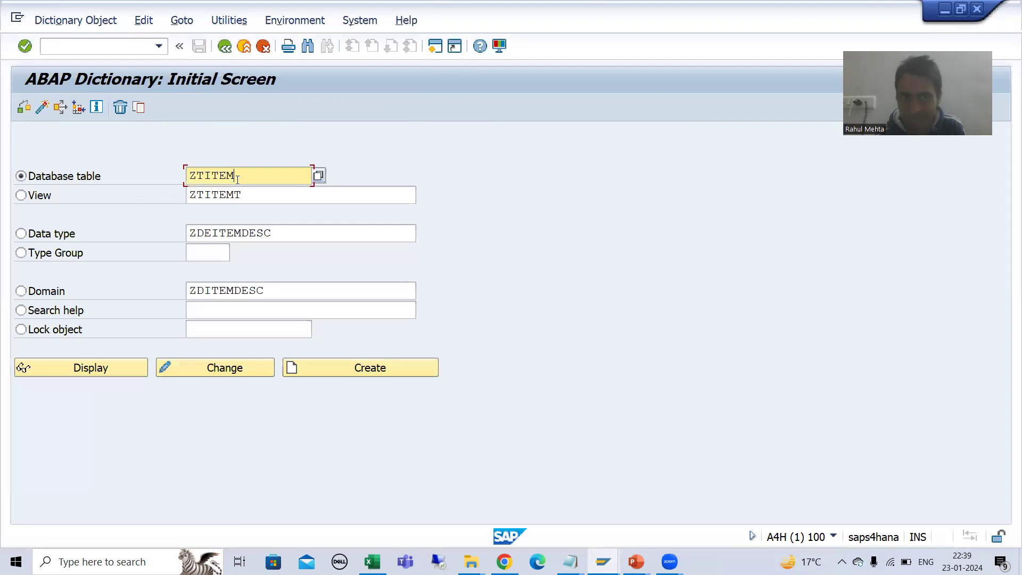
click(94, 373)
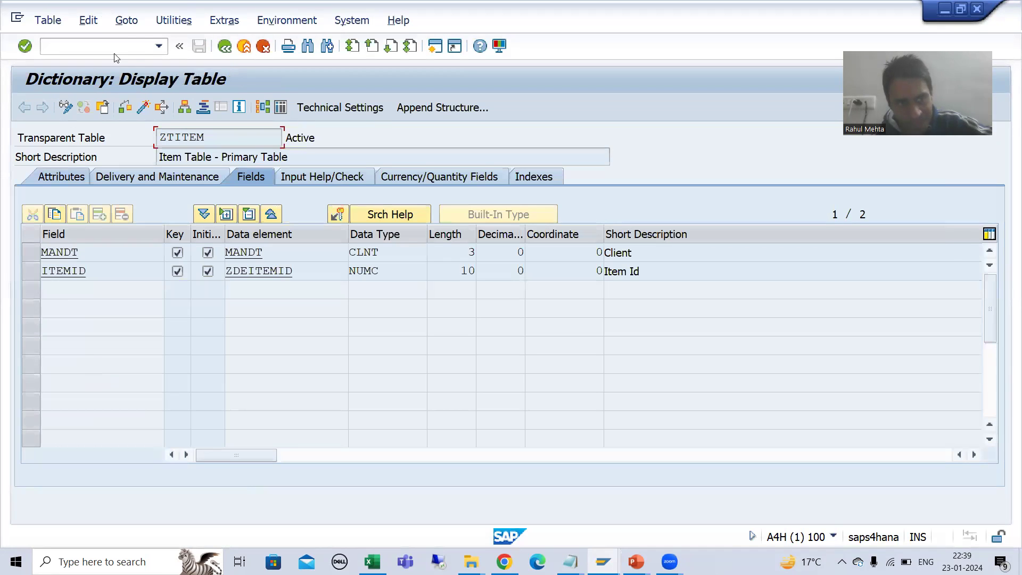
- Go from ZTITEM to its assigned text table and review the foreign key on the ITEMID field
click(127, 24)
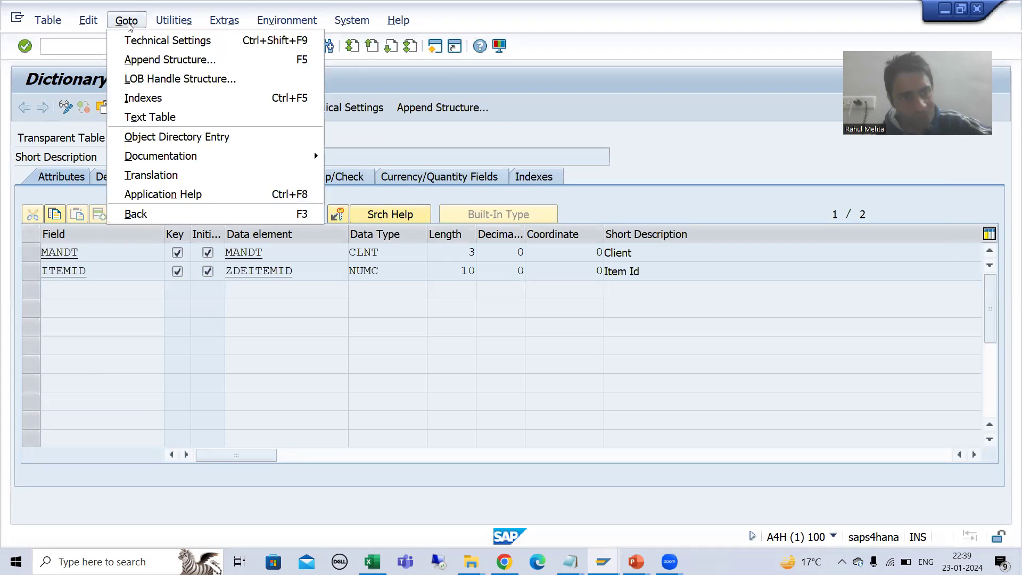
click(147, 117)
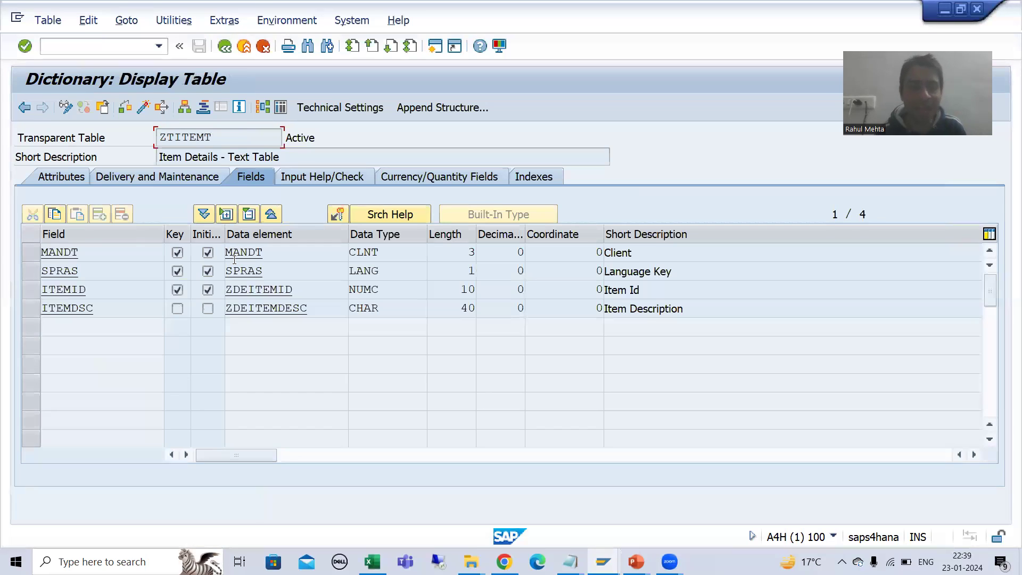
click(30, 293)
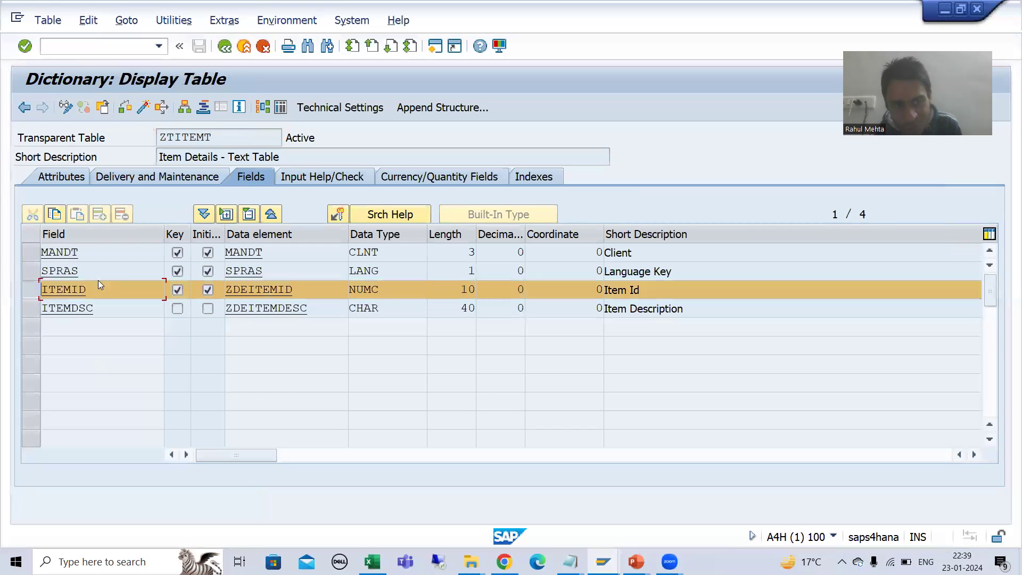
click(336, 214)
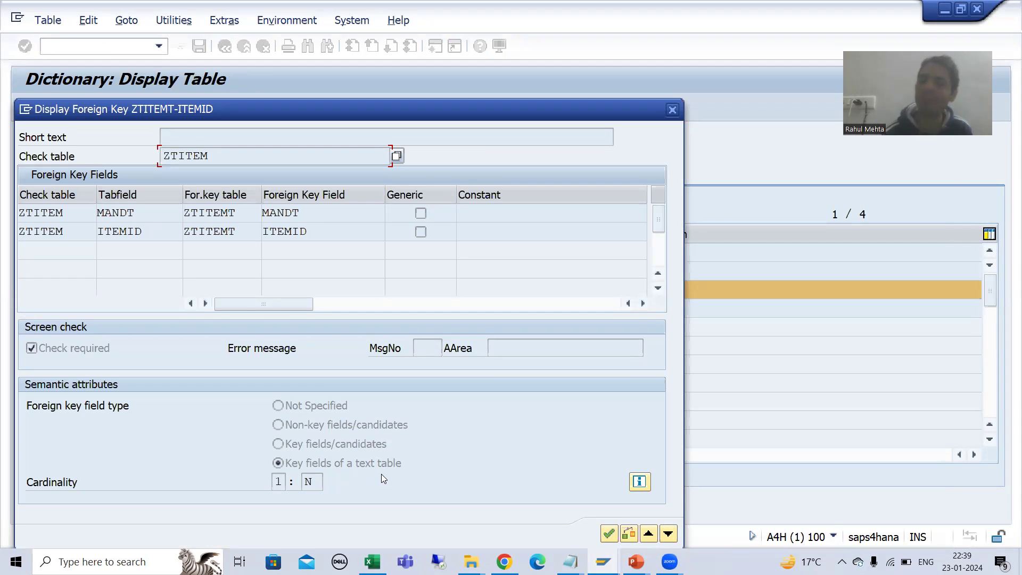
click(667, 109)
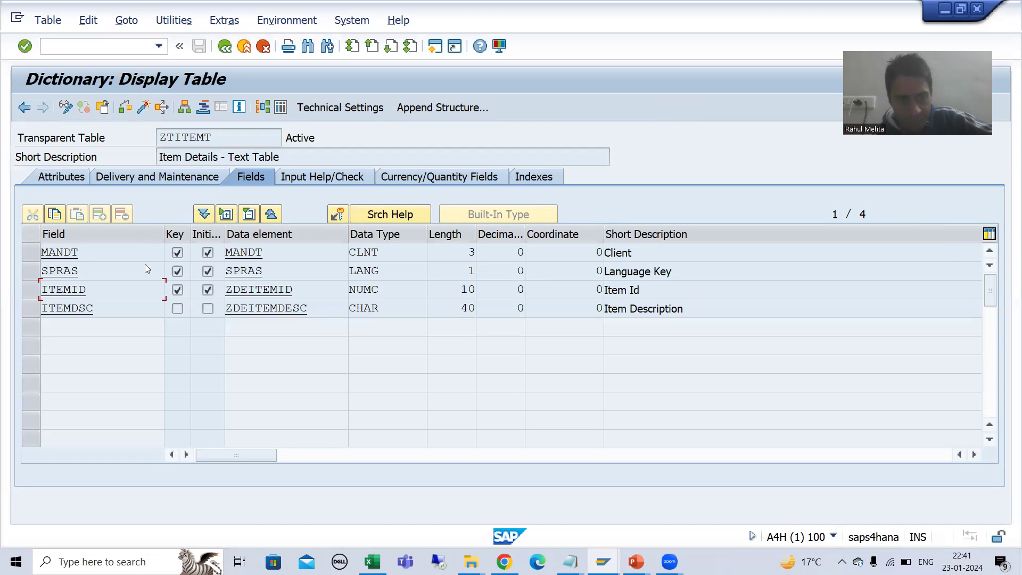
- Review the ITEMID foreign key of ZTITEMT again, comparing it with the sample data in the Excel sheet before returning to SAP
click(30, 289)
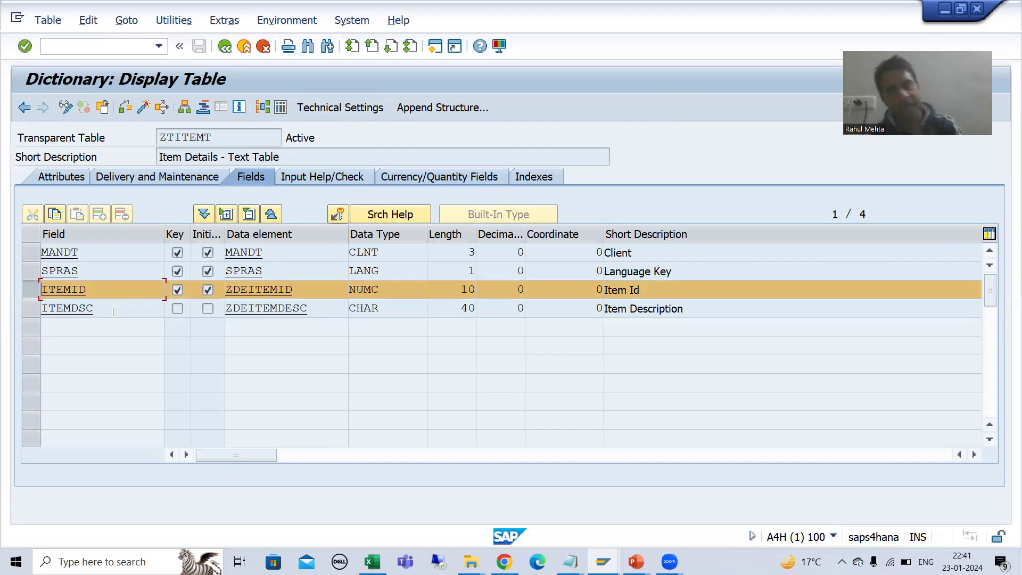
click(337, 215)
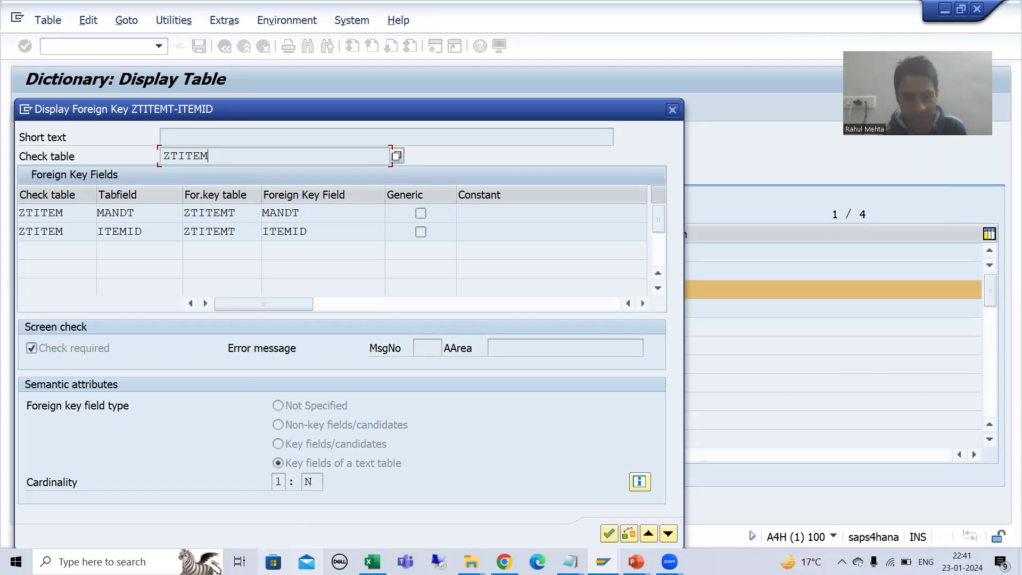
click(372, 562)
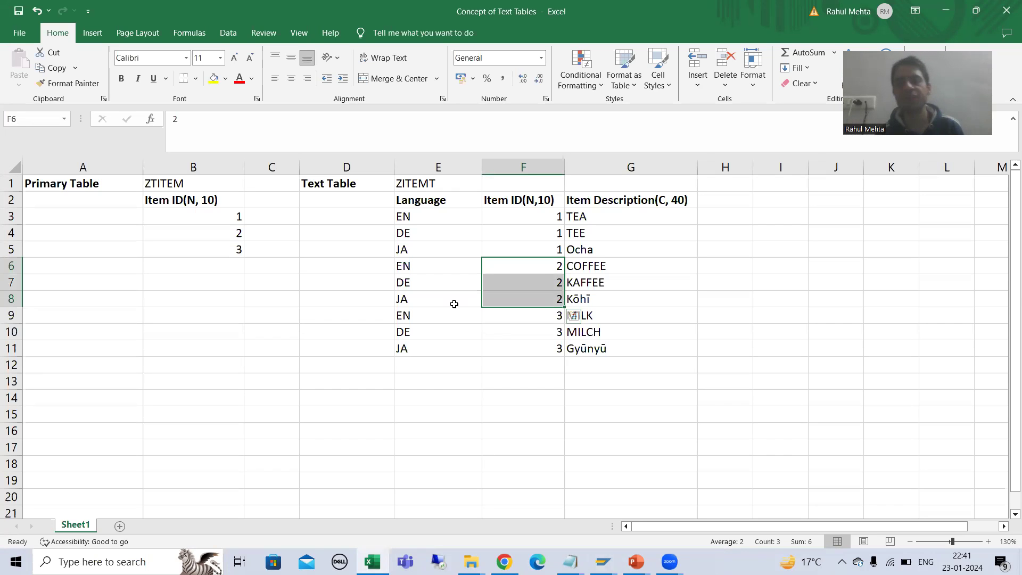
click(603, 562)
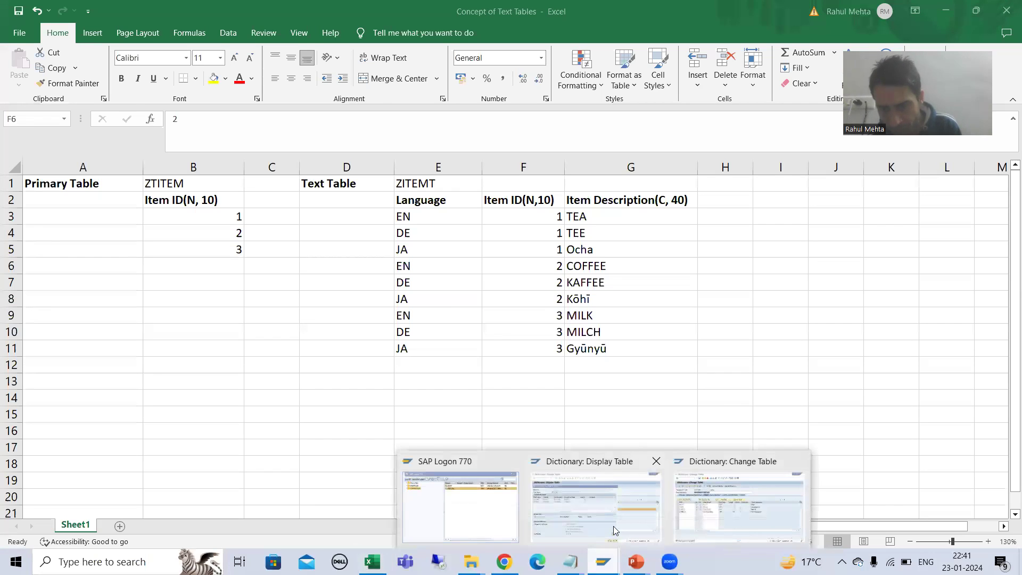
click(615, 529)
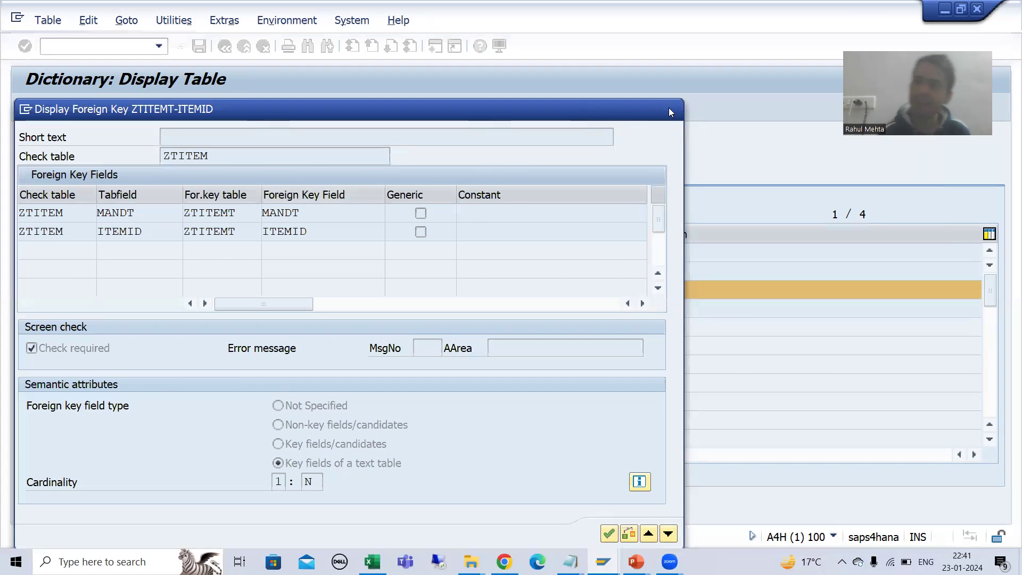
click(670, 109)
- Return to the Dictionary initial screen, display primary table ZTITEM again and navigate to its text table
key(F3)
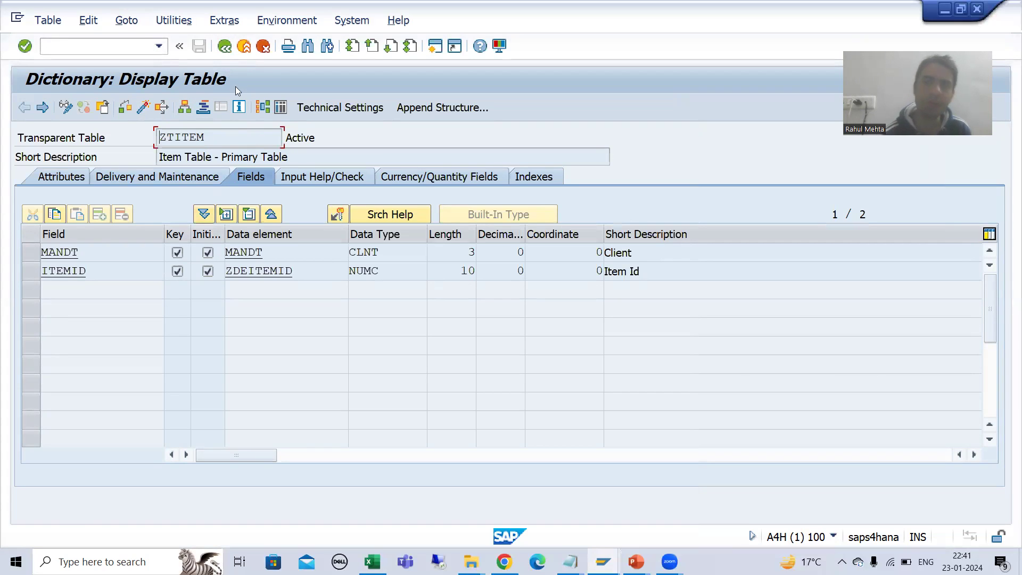
click(225, 47)
click(105, 372)
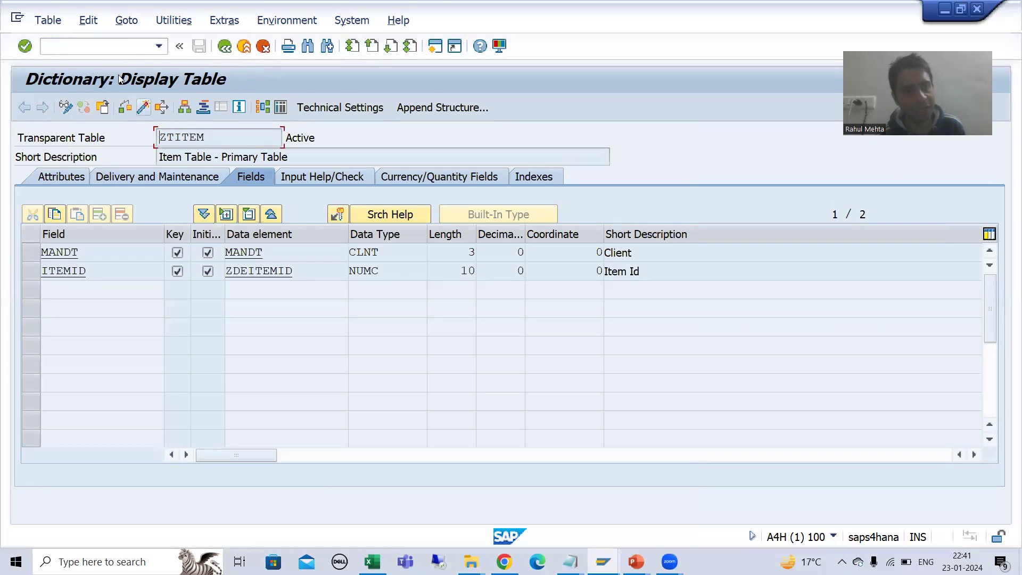
click(124, 22)
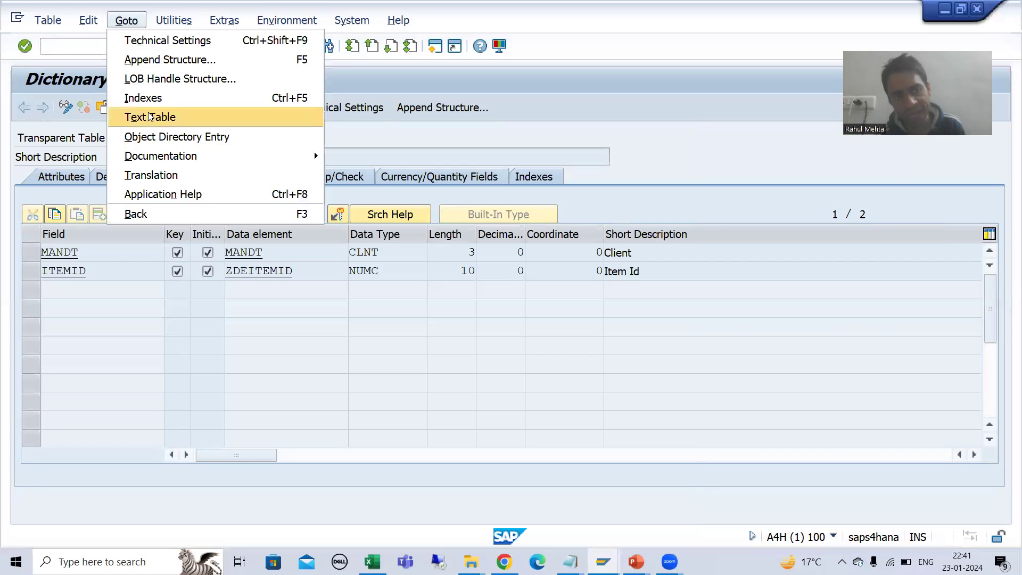
click(148, 115)
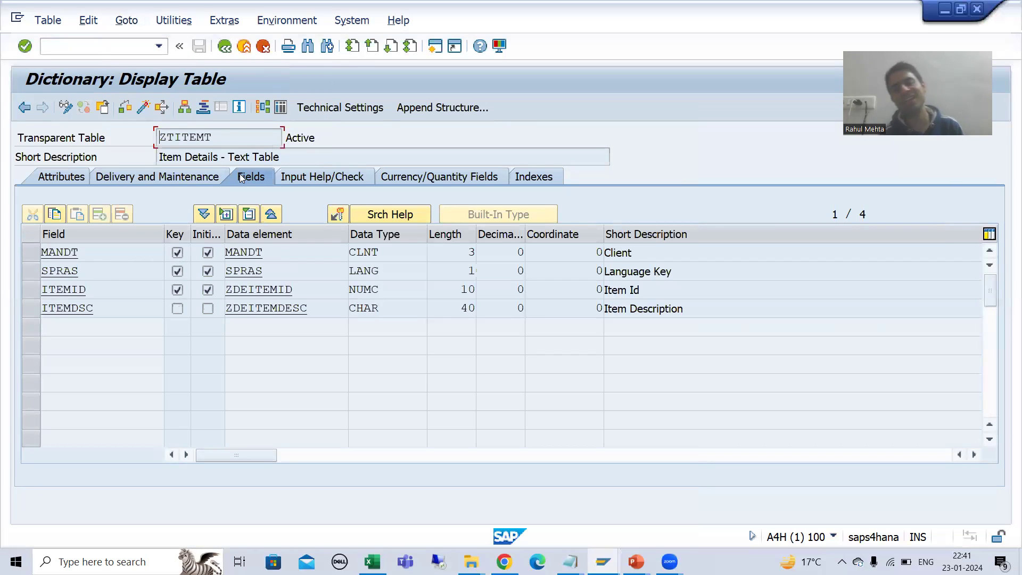